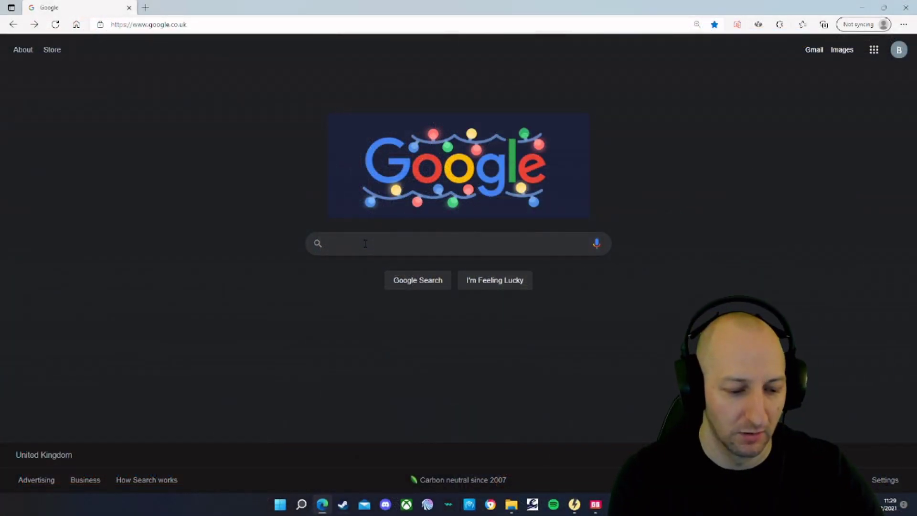
Step: Search Google for 'rewasd' and open the official reWASD website from the results
text(rew)
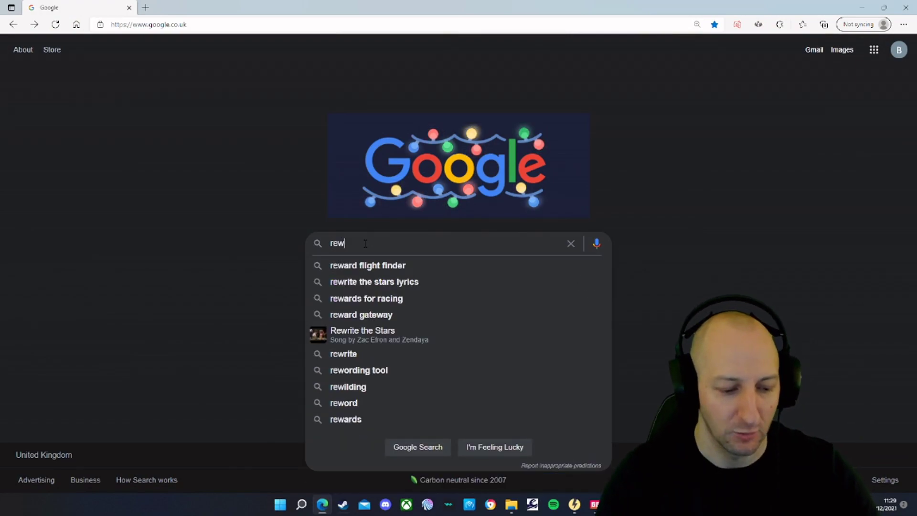
text(asd)
key(Return)
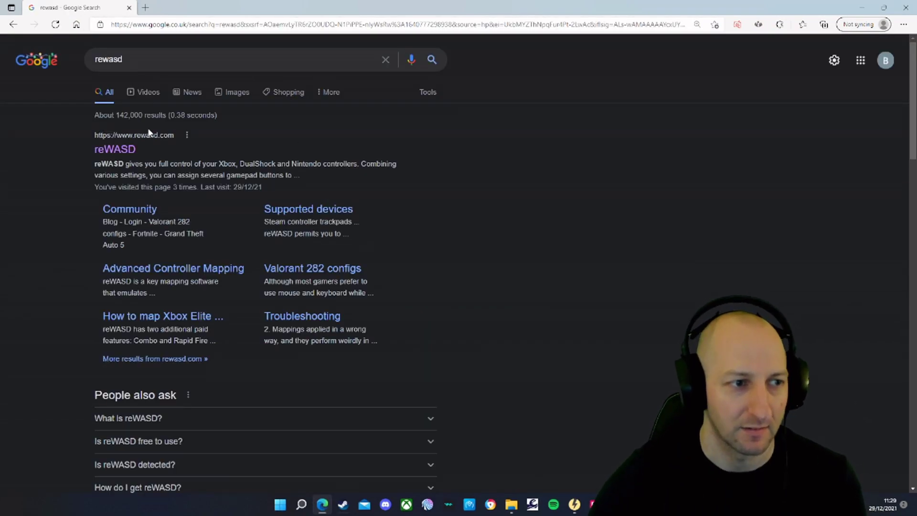
click(127, 149)
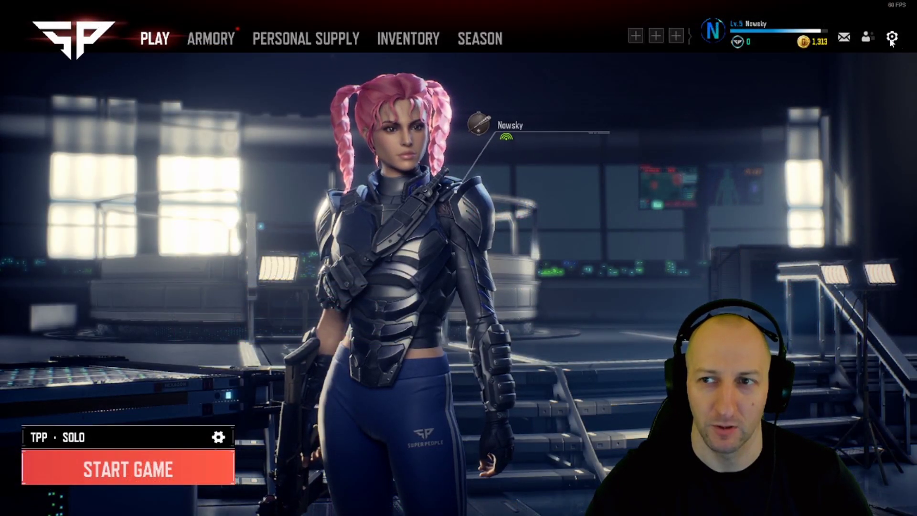
Step: Open Super People's settings and scroll through the CONTROLS tab's mouse and input options
click(891, 38)
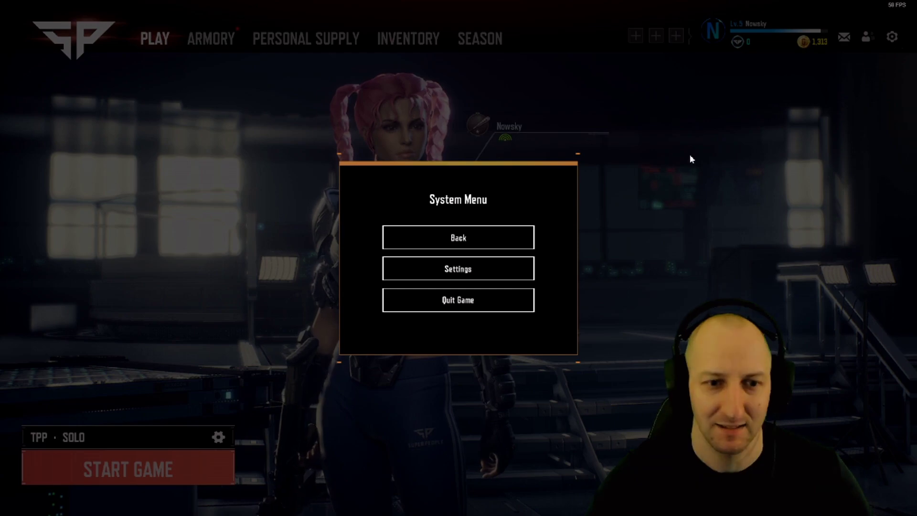
click(465, 270)
click(455, 41)
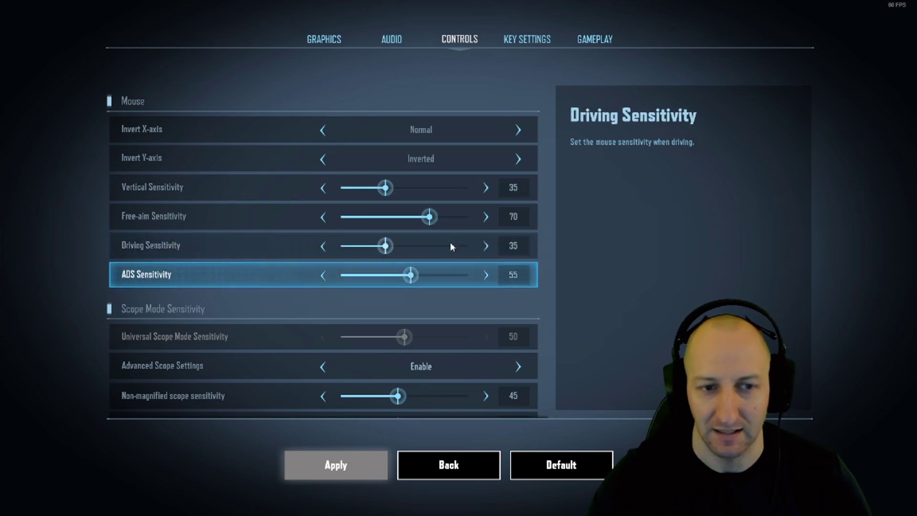
scroll(335, 304, down, 5)
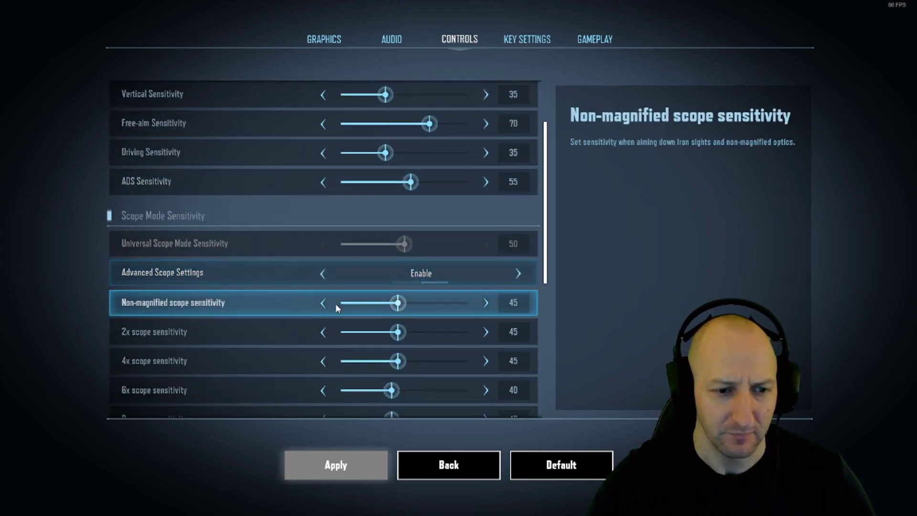
scroll(339, 305, down, 3)
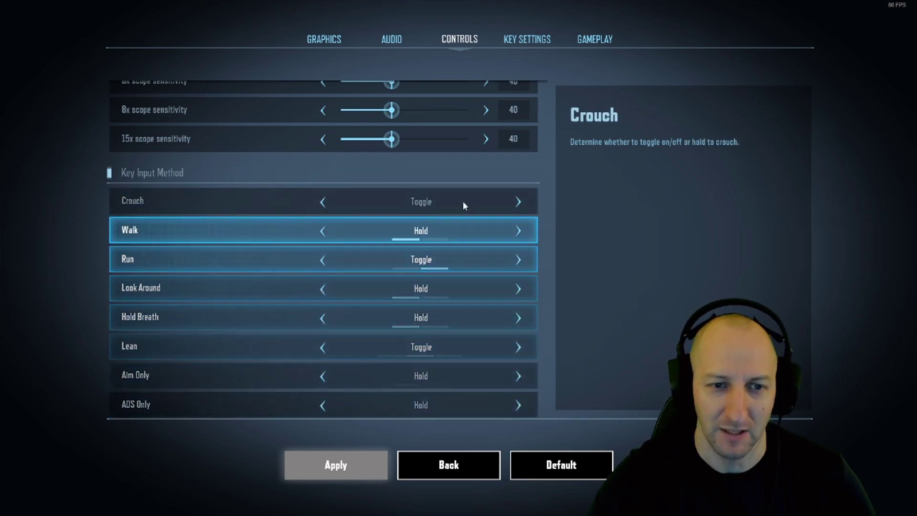
Step: Scroll the KEY SETTINGS list from movement down to Change seats, then switch to reWASD
key(e)
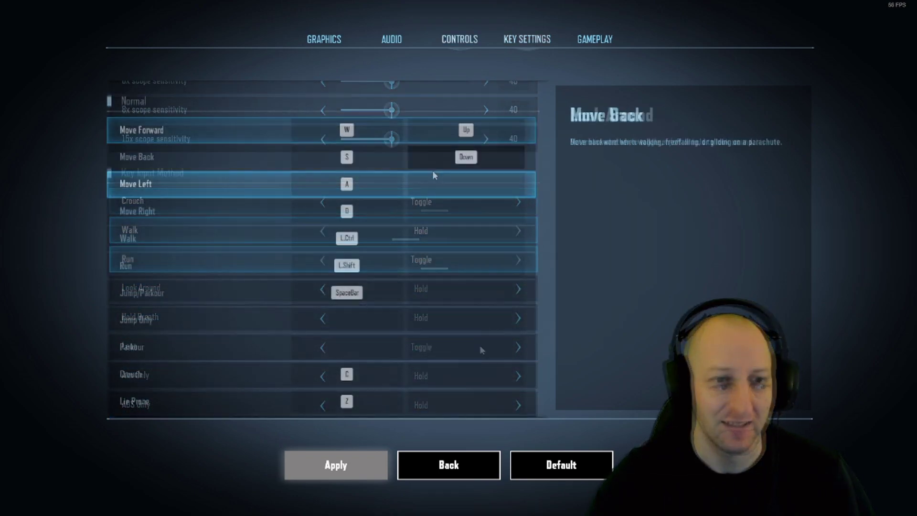
scroll(375, 239, down, 10)
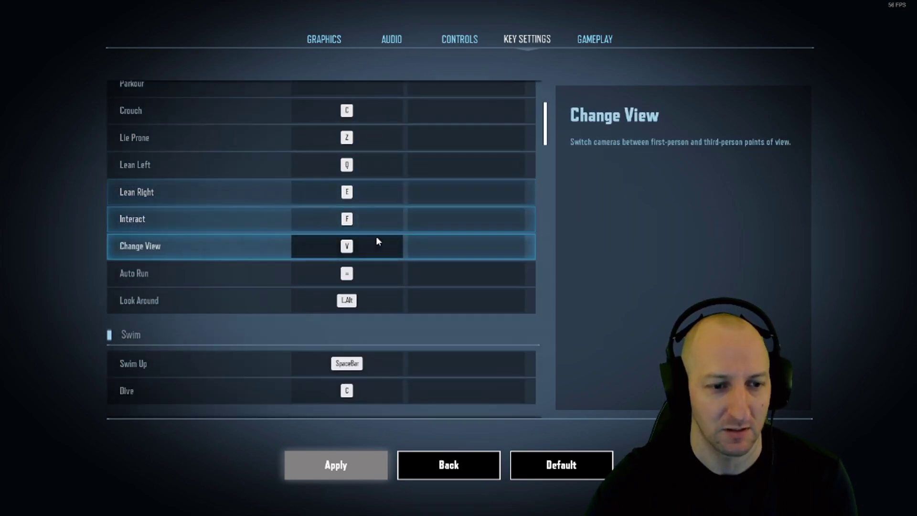
scroll(377, 233, down, 4)
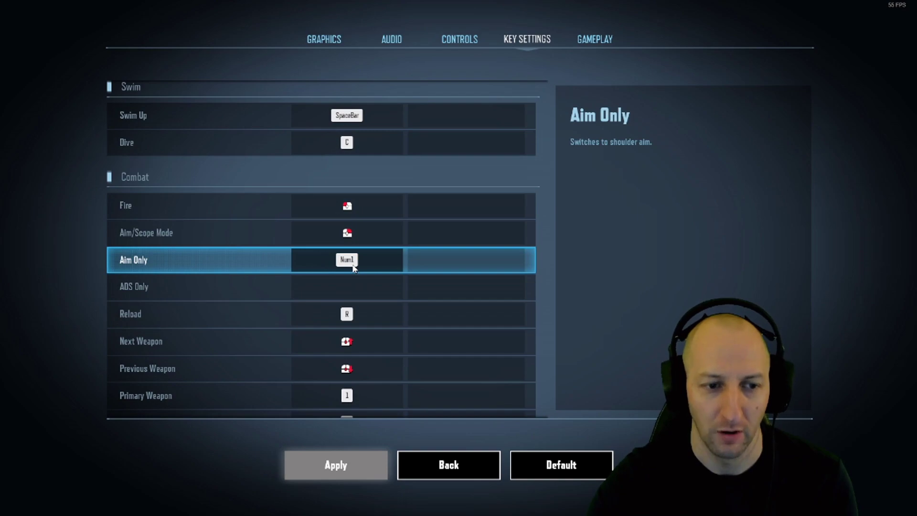
scroll(353, 266, down, 8)
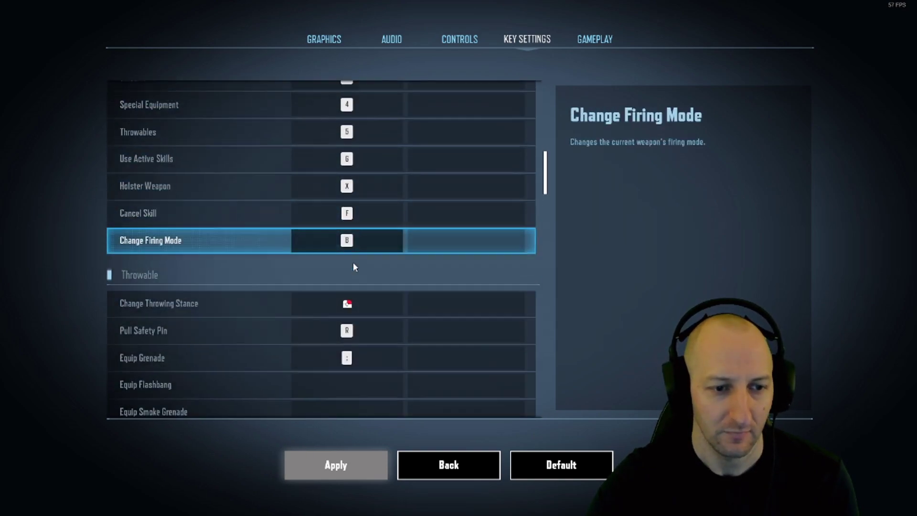
scroll(355, 266, down, 8)
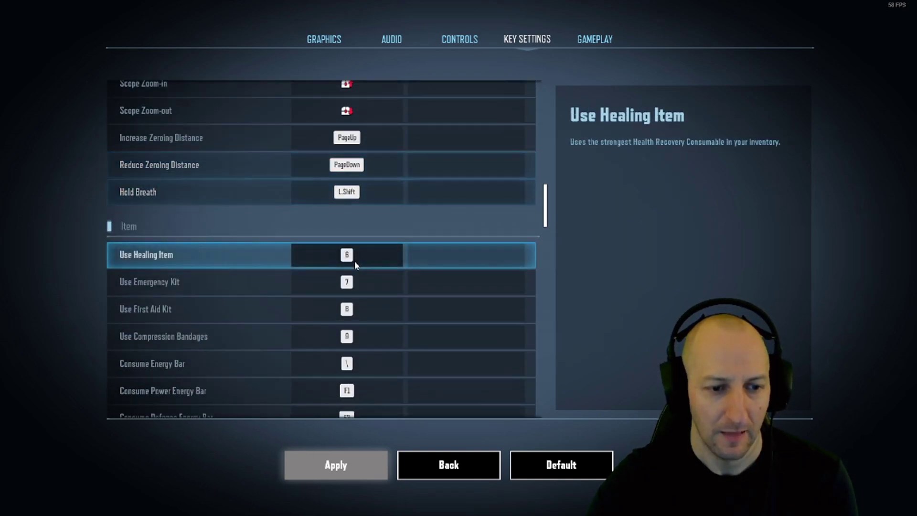
scroll(354, 261, down, 7)
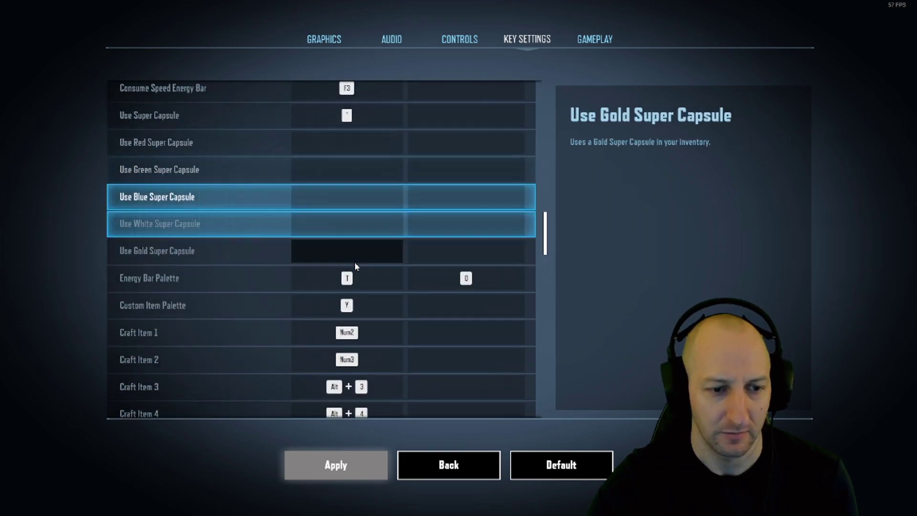
scroll(354, 266, down, 2)
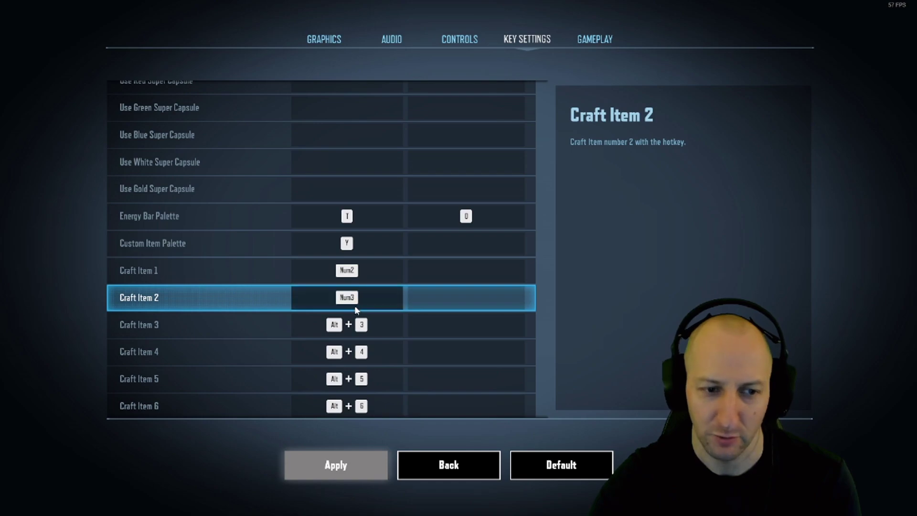
scroll(354, 305, down, 15)
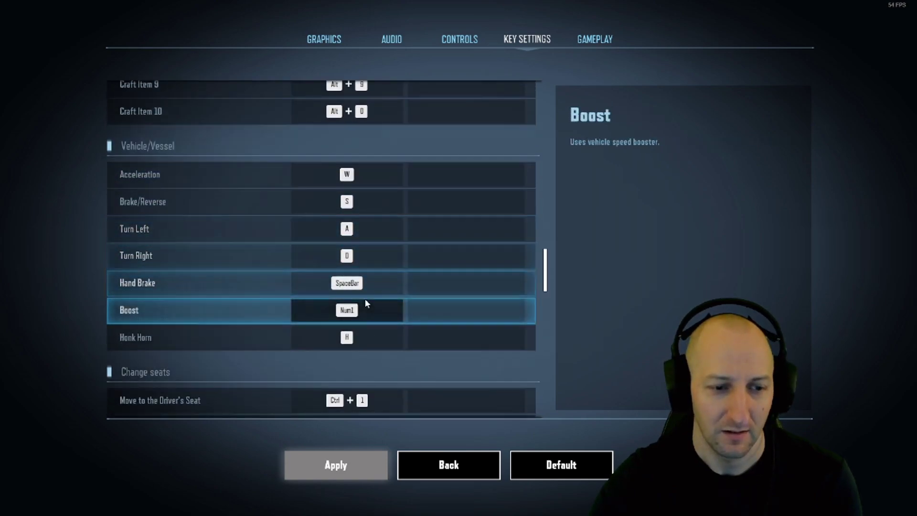
scroll(365, 299, down, 3)
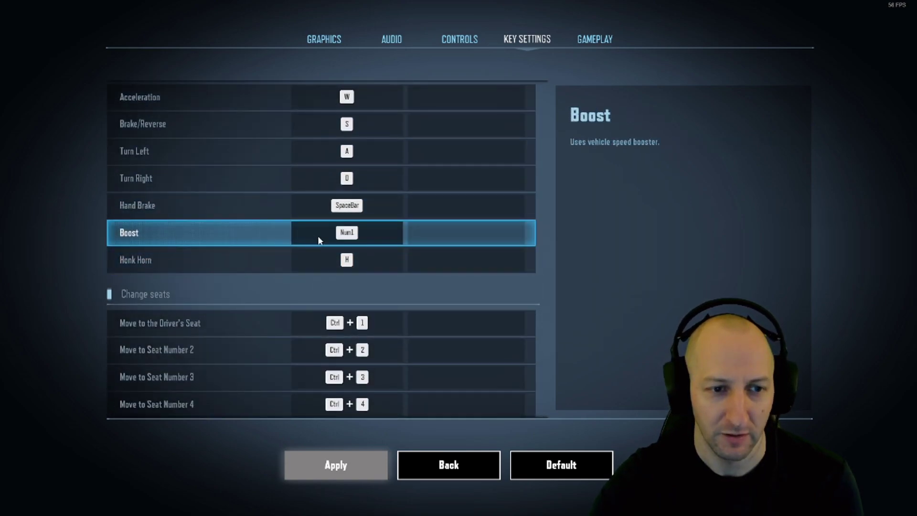
key(alt+Tab)
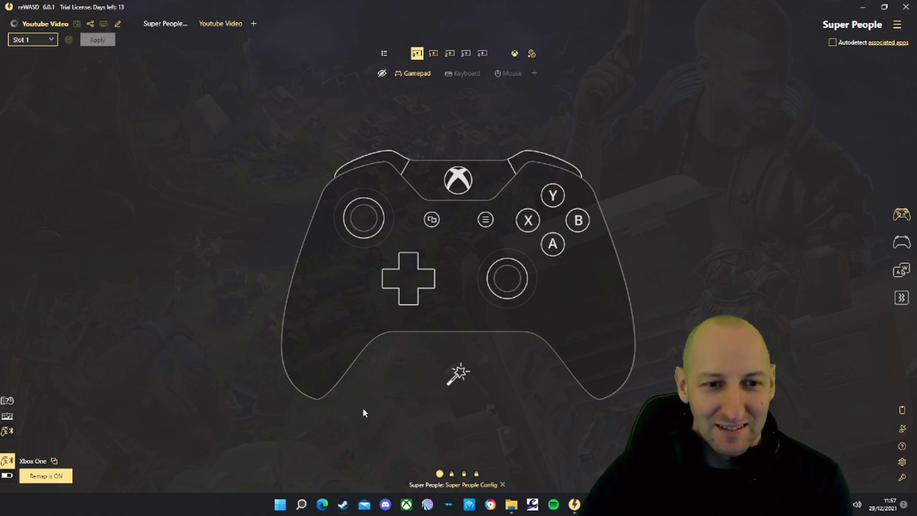
Step: Flip the controller view to the back and front, then load the Super People profile
click(902, 244)
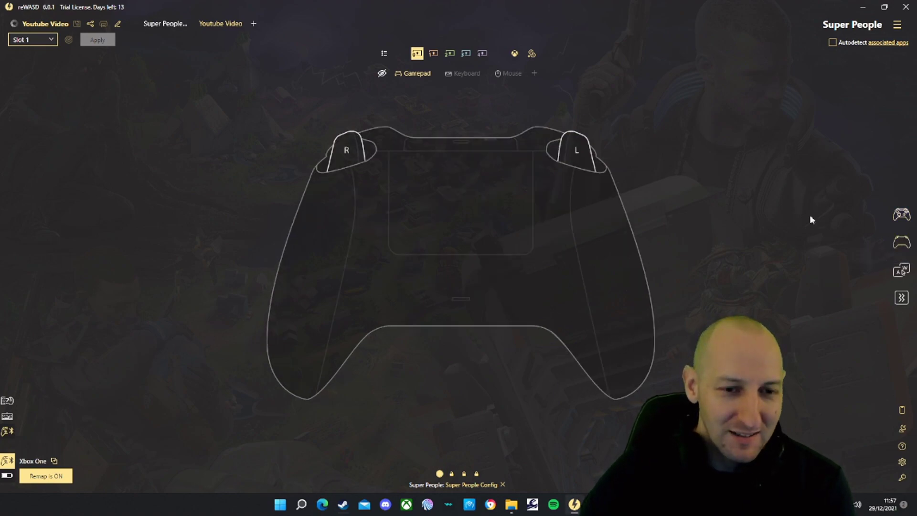
click(897, 216)
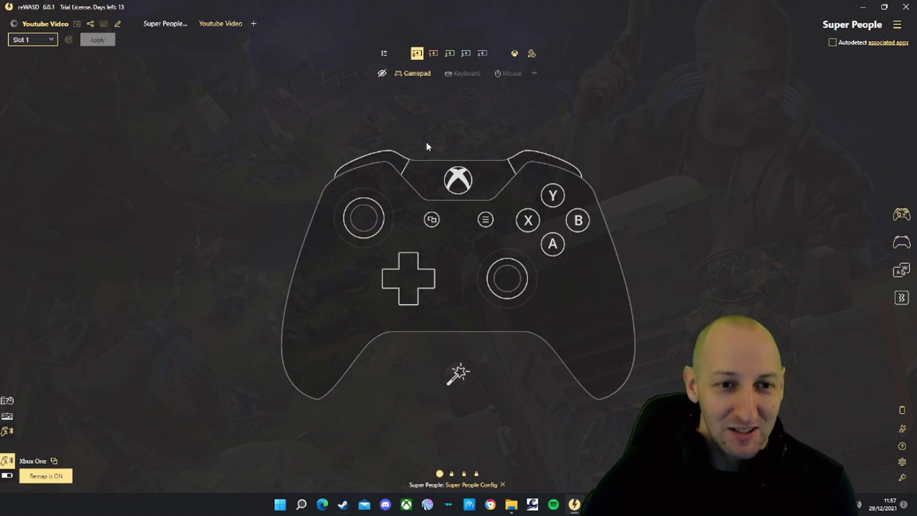
click(166, 23)
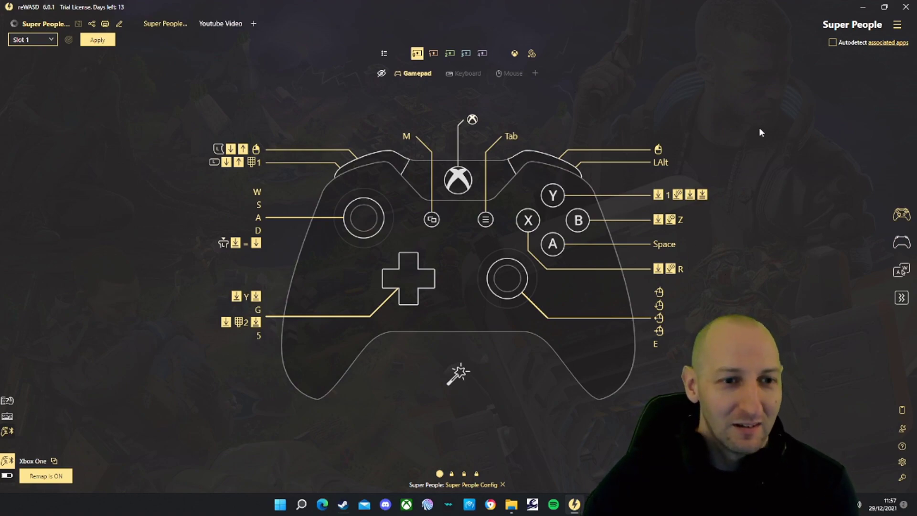
Step: Inspect the back paddles: R shoots with left mouse, L aims (ADS) with right mouse, start and release press
click(902, 242)
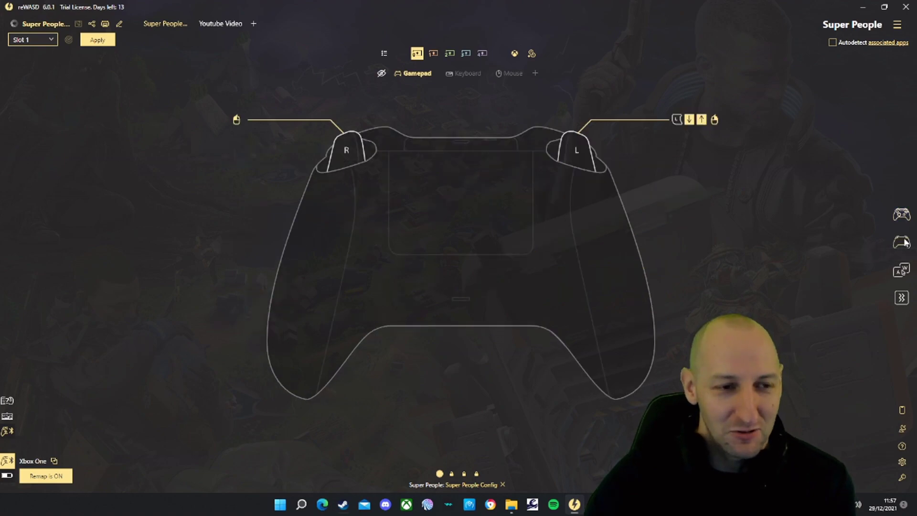
click(351, 156)
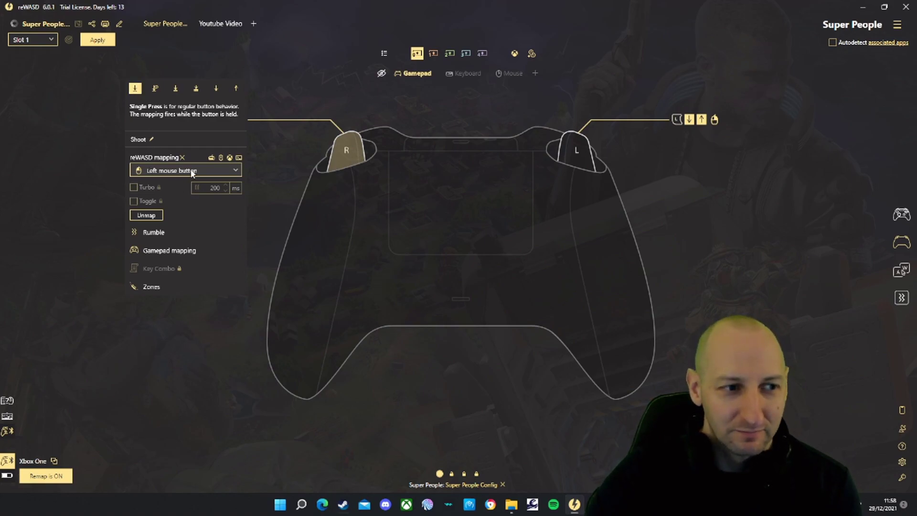
click(582, 155)
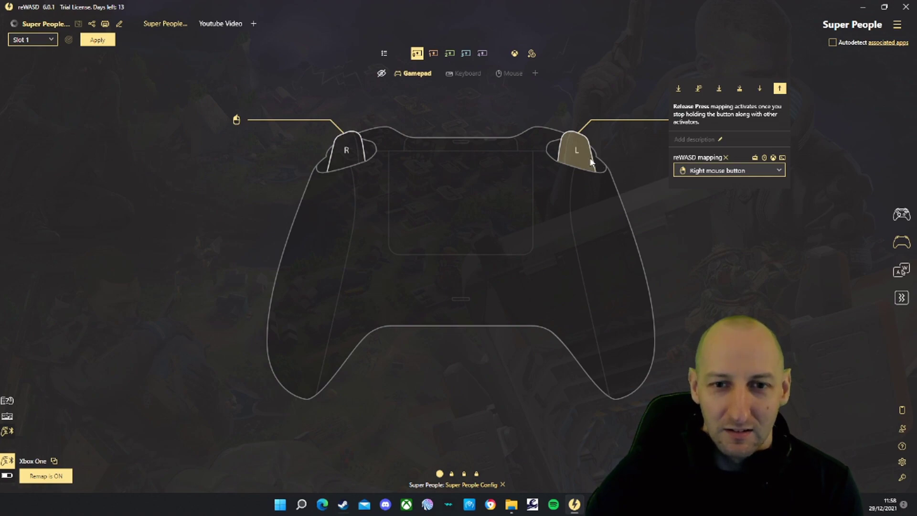
click(758, 89)
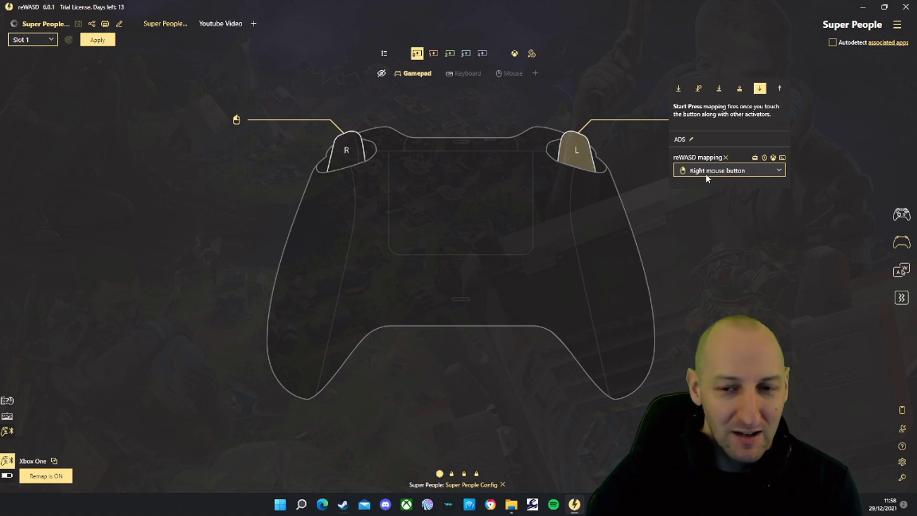
click(779, 88)
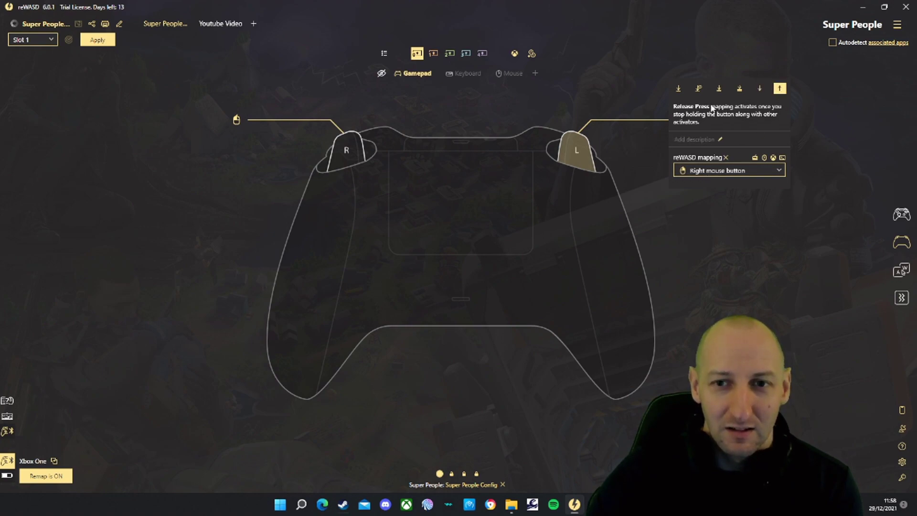
click(708, 213)
click(903, 215)
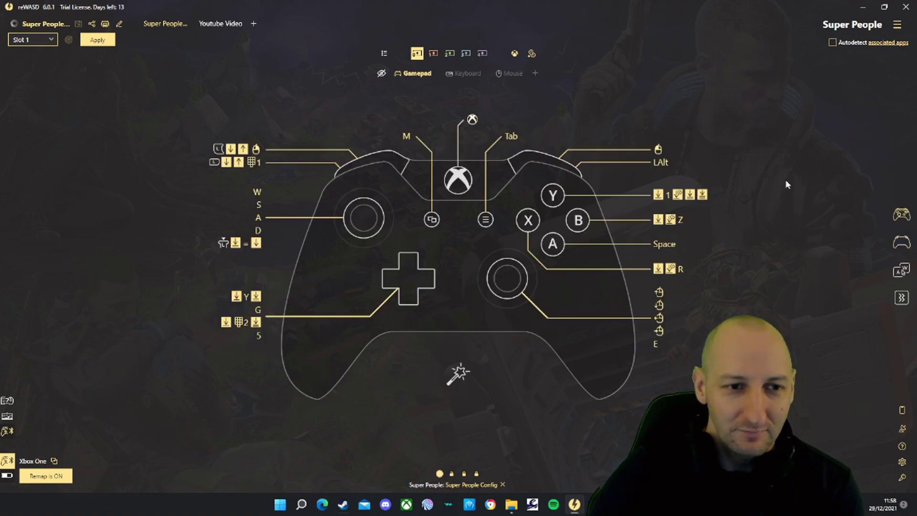
click(375, 163)
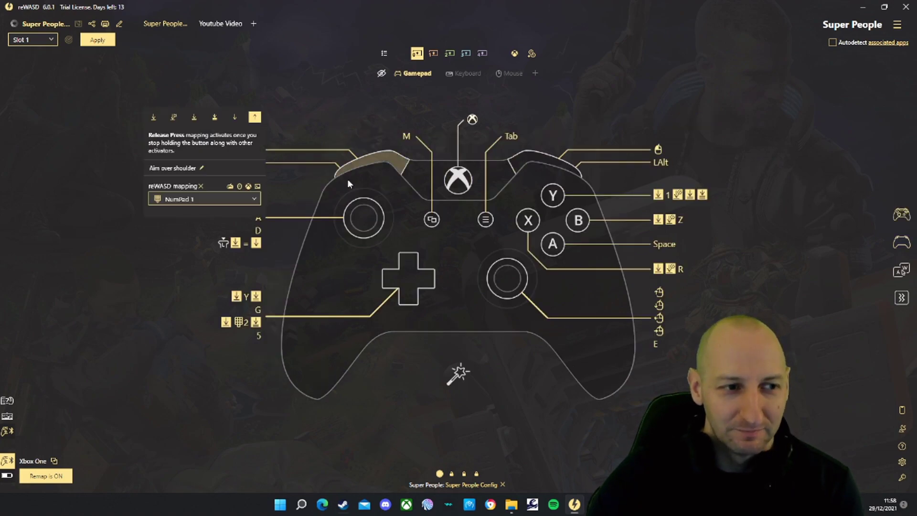
click(233, 117)
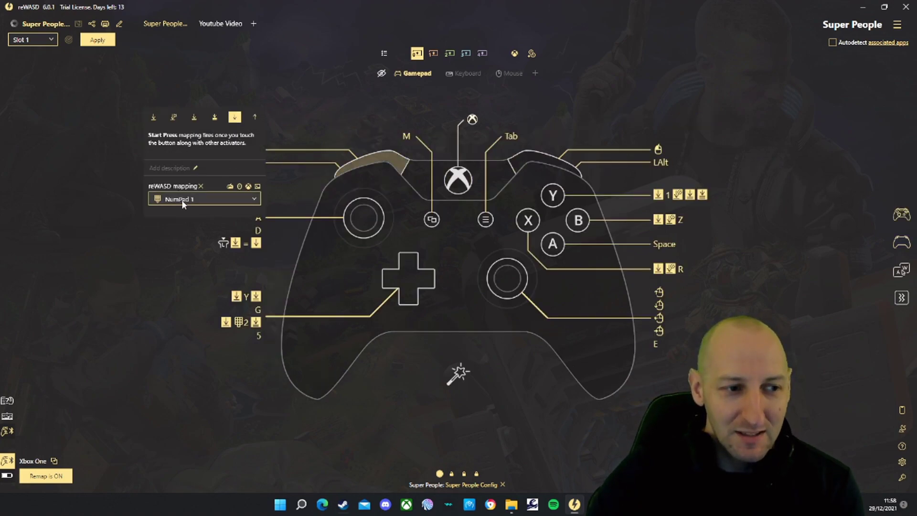
click(255, 117)
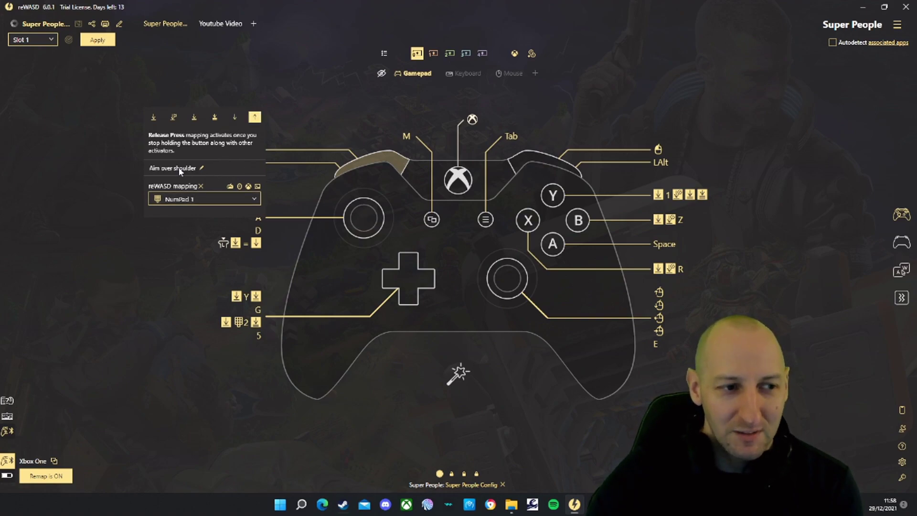
click(612, 124)
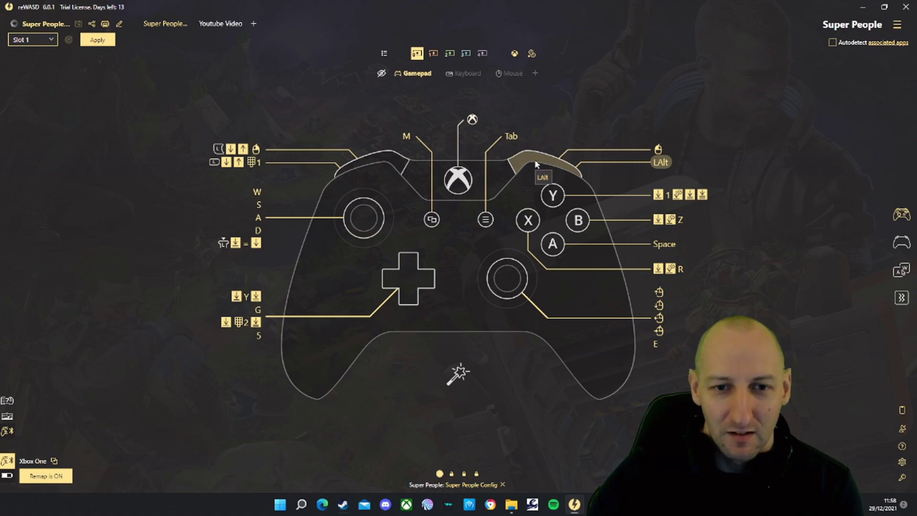
click(555, 167)
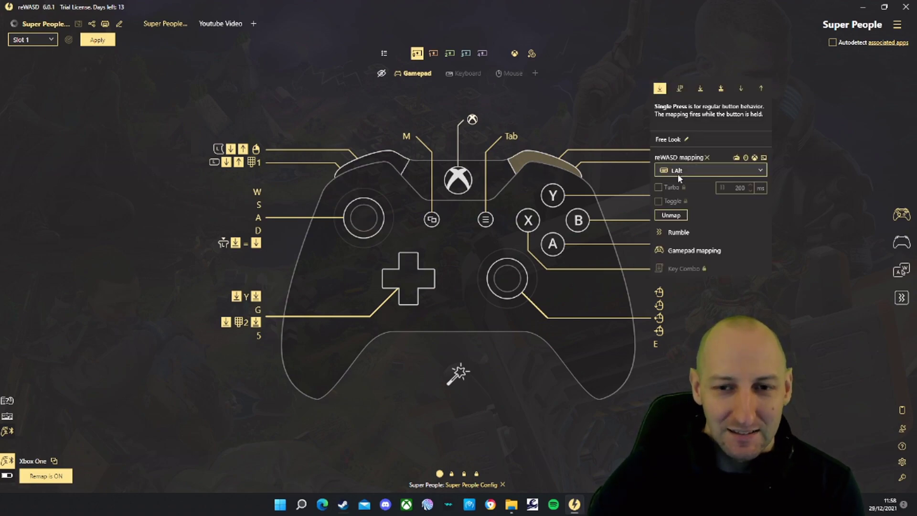
click(129, 197)
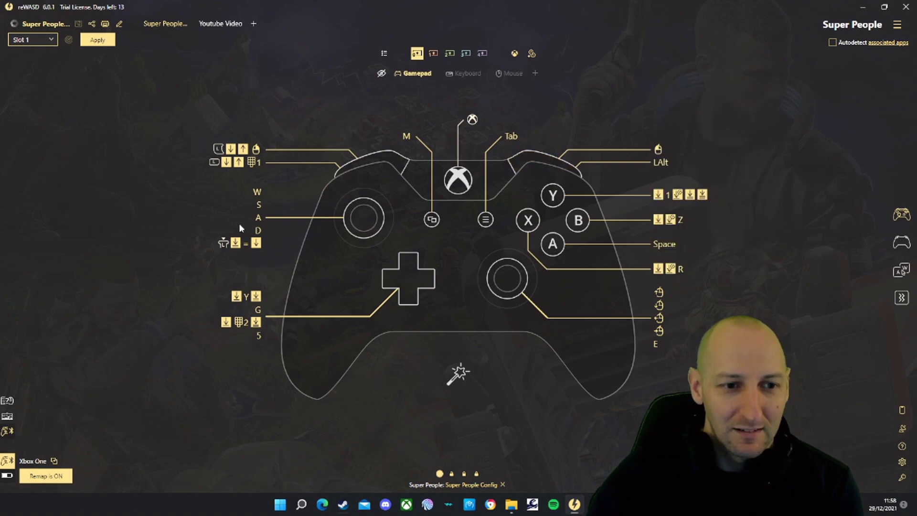
click(362, 219)
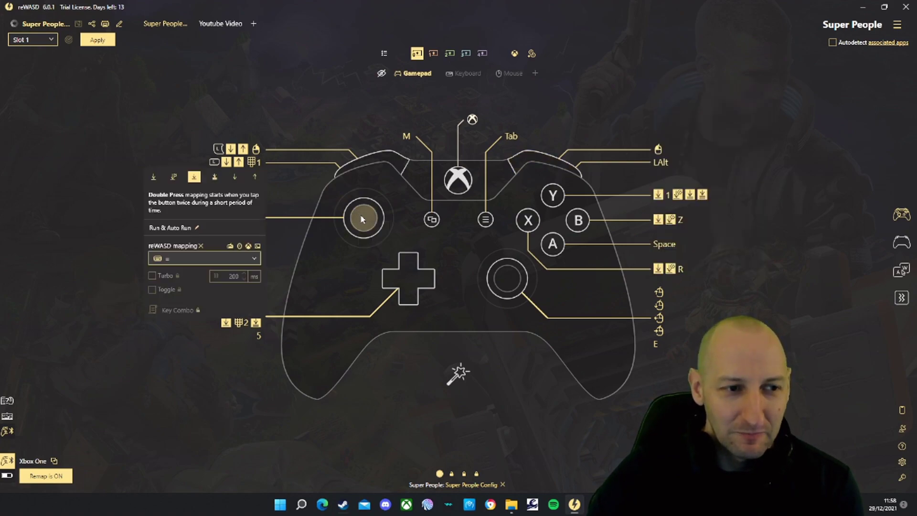
click(160, 178)
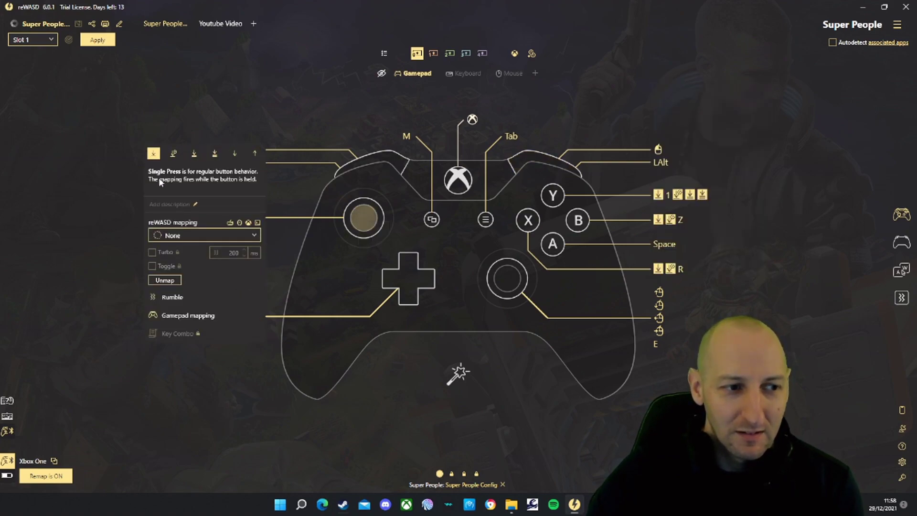
click(173, 154)
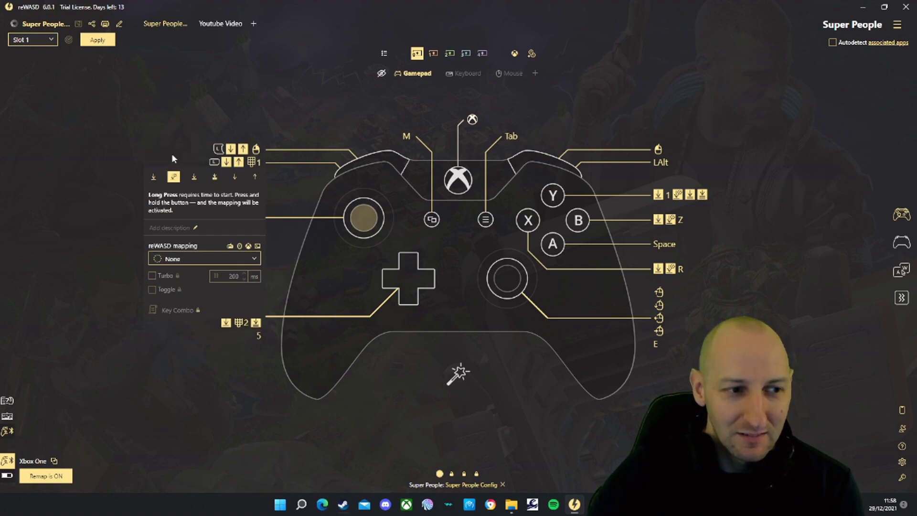
click(194, 178)
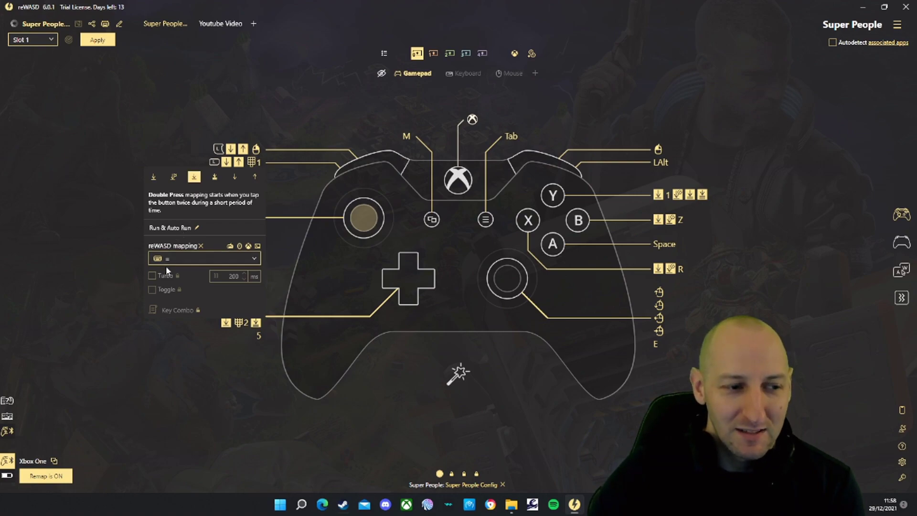
click(232, 177)
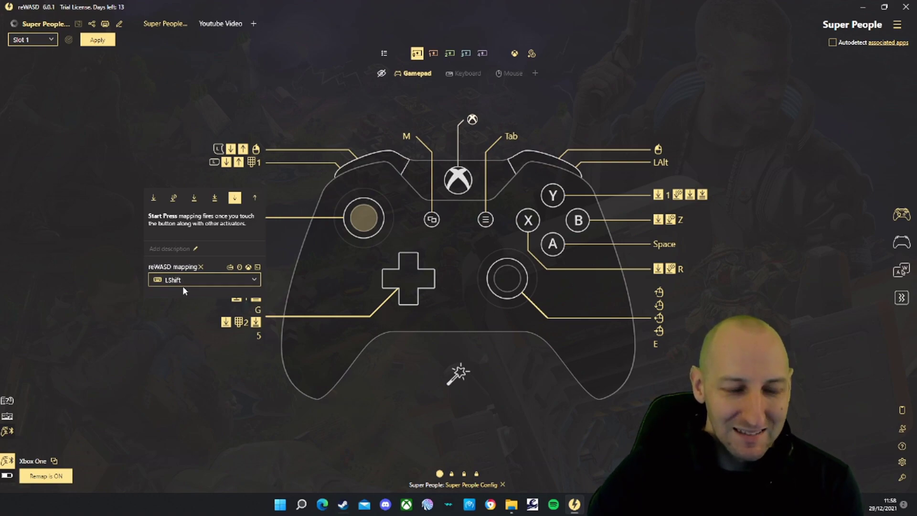
click(256, 198)
click(124, 221)
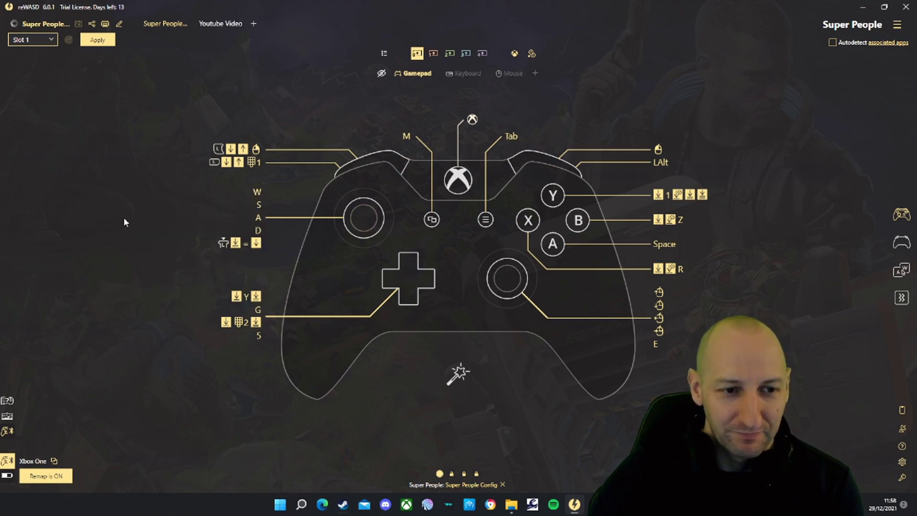
click(359, 195)
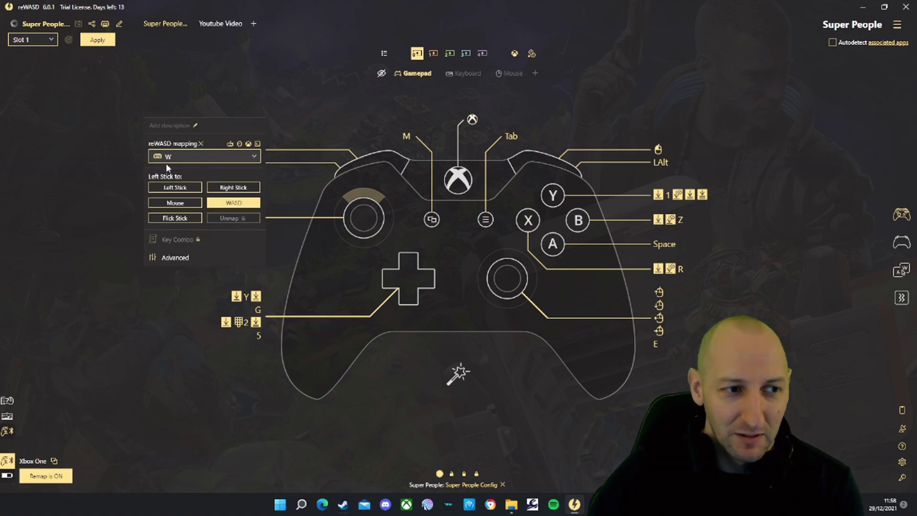
click(107, 234)
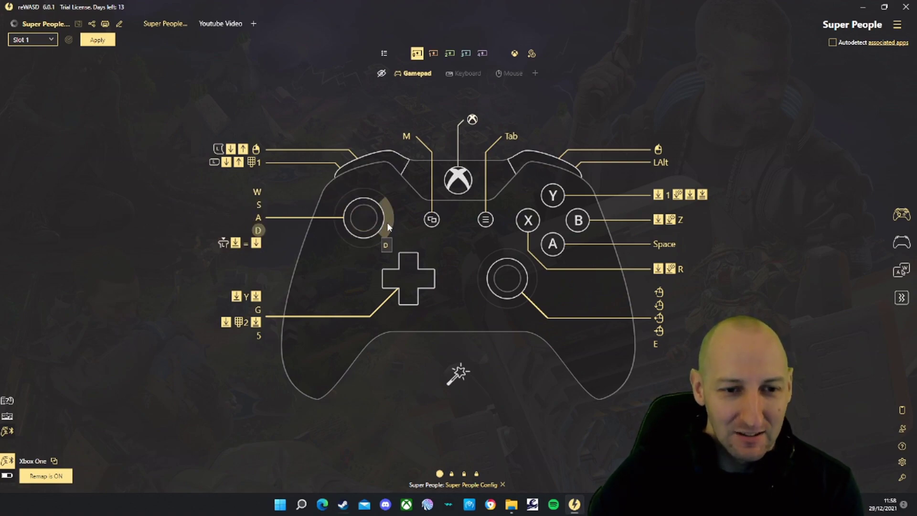
click(408, 259)
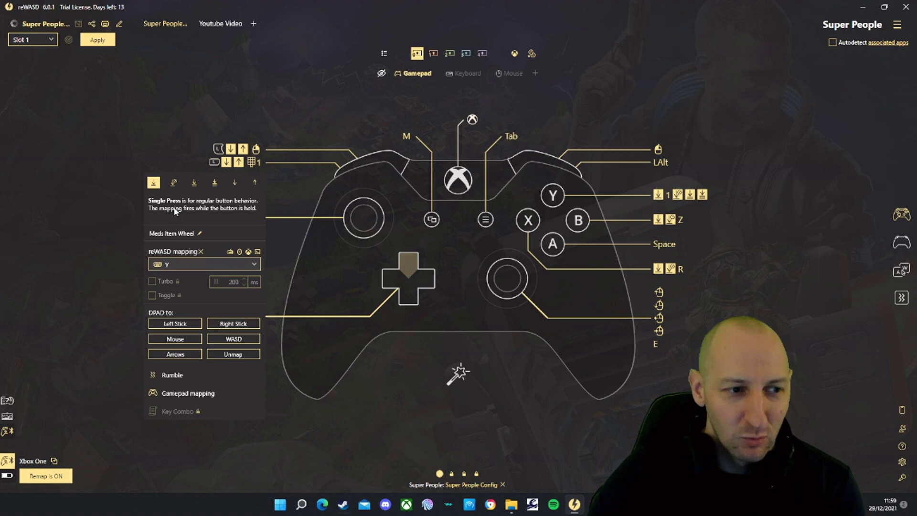
click(191, 179)
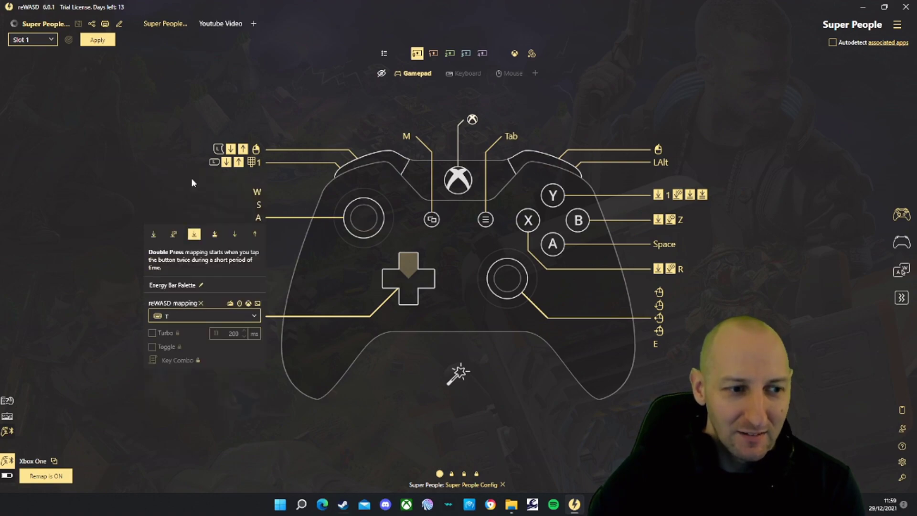
click(106, 288)
click(397, 259)
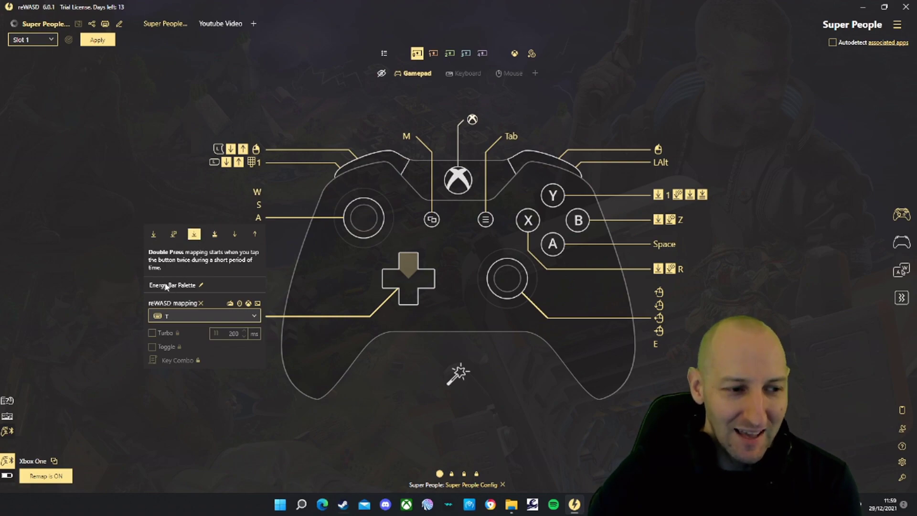
click(154, 233)
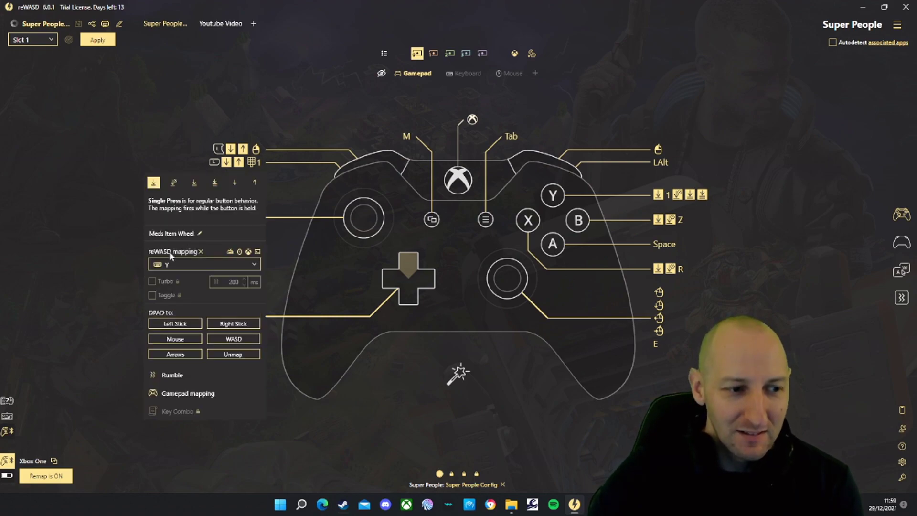
click(137, 253)
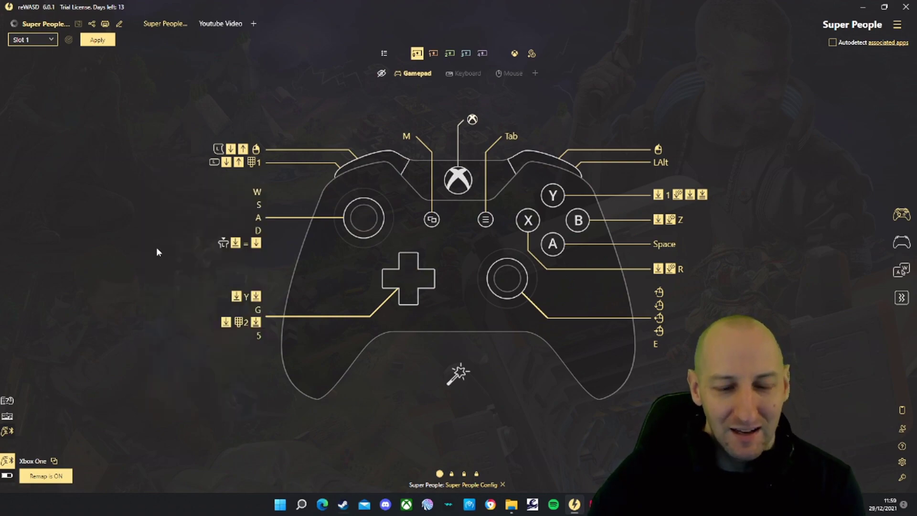
Step: Check D-pad left (double-press NumPad 3) and D-pad down (G, Use Ability), then show D-pad right
click(390, 285)
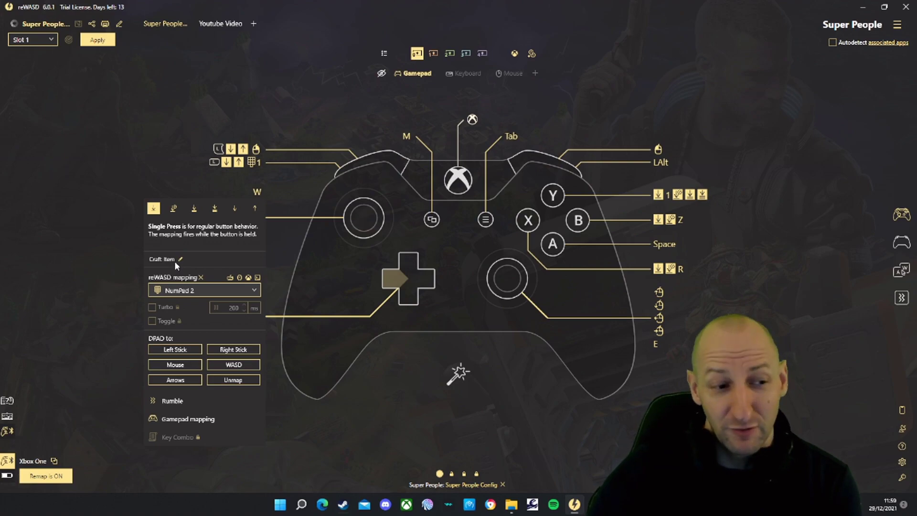
click(194, 209)
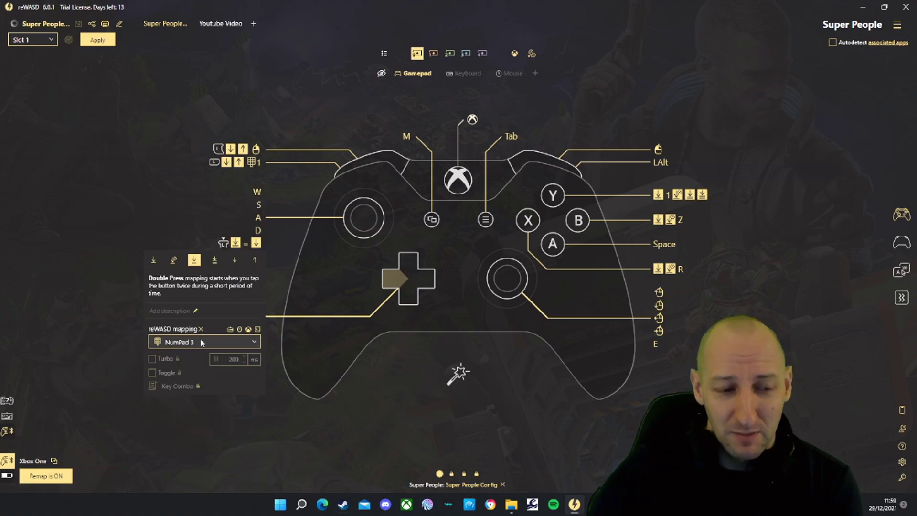
click(94, 290)
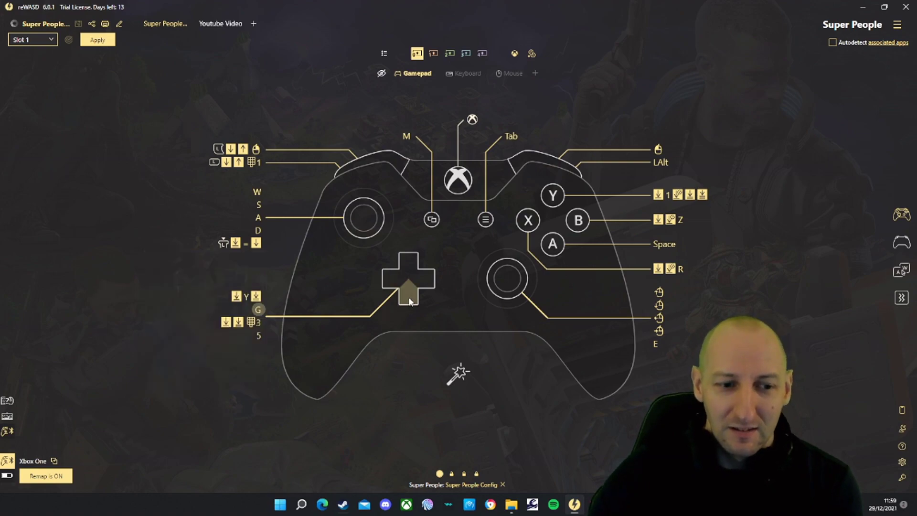
click(409, 299)
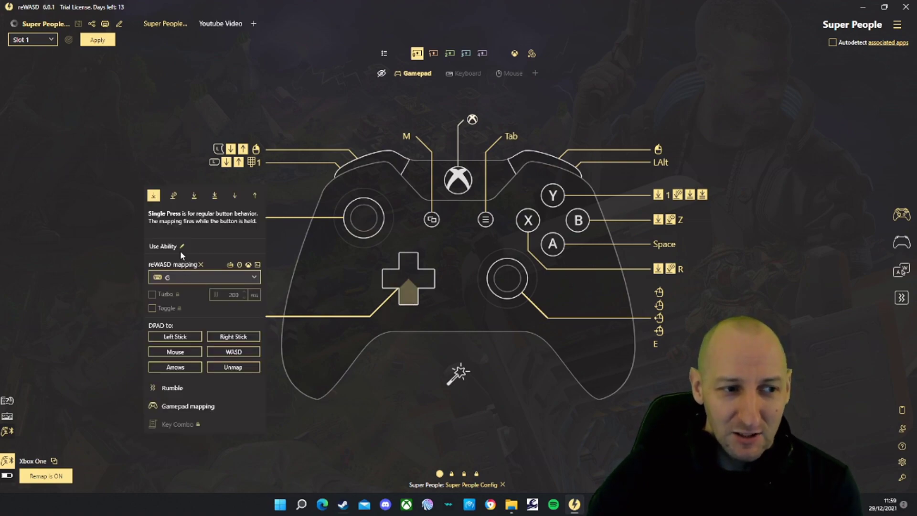
click(136, 267)
click(426, 287)
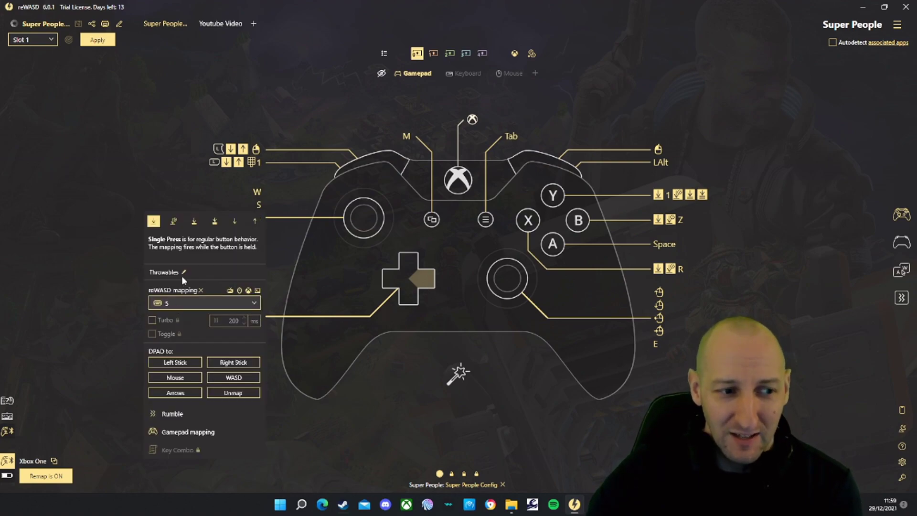
Step: Check the View button's M mapping and the Menu button's Tab mapping
click(126, 277)
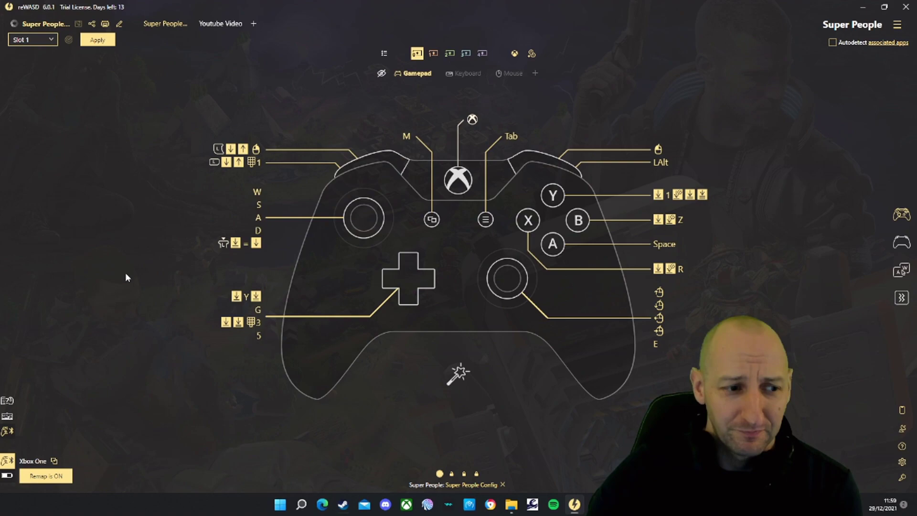
click(431, 224)
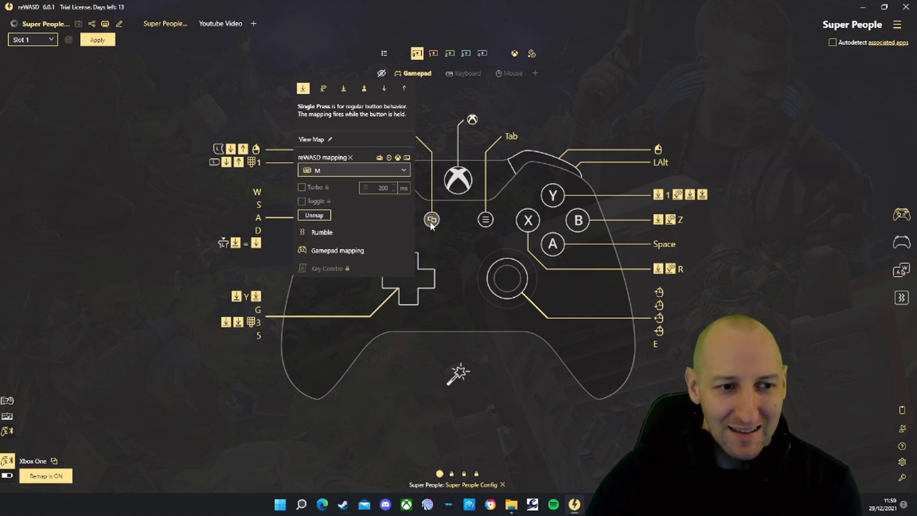
click(145, 192)
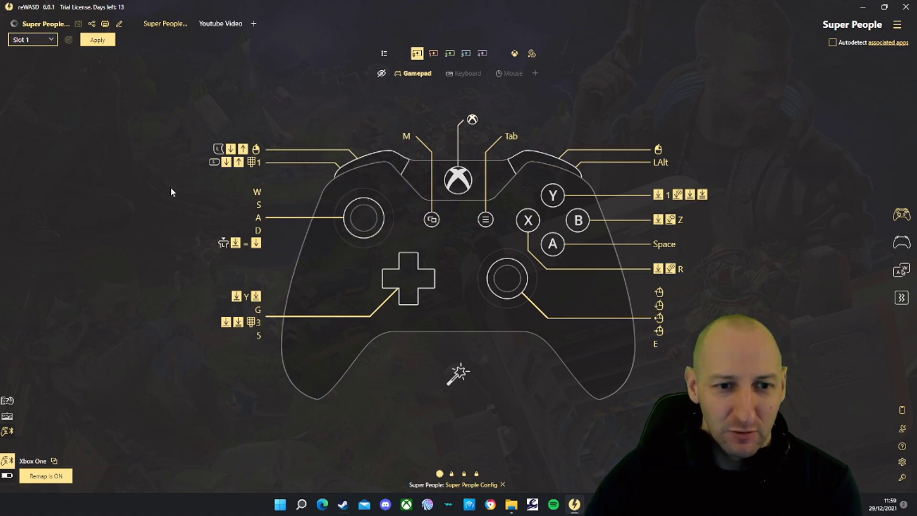
click(486, 219)
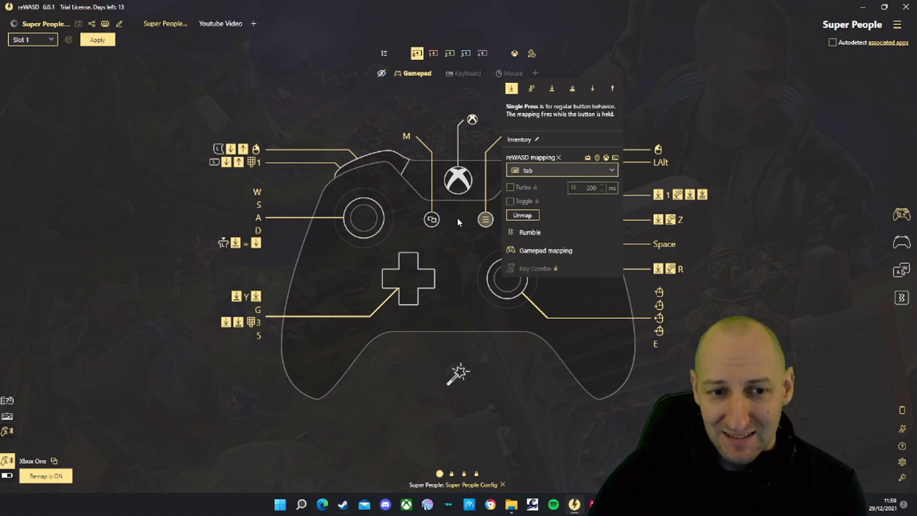
click(431, 219)
click(188, 228)
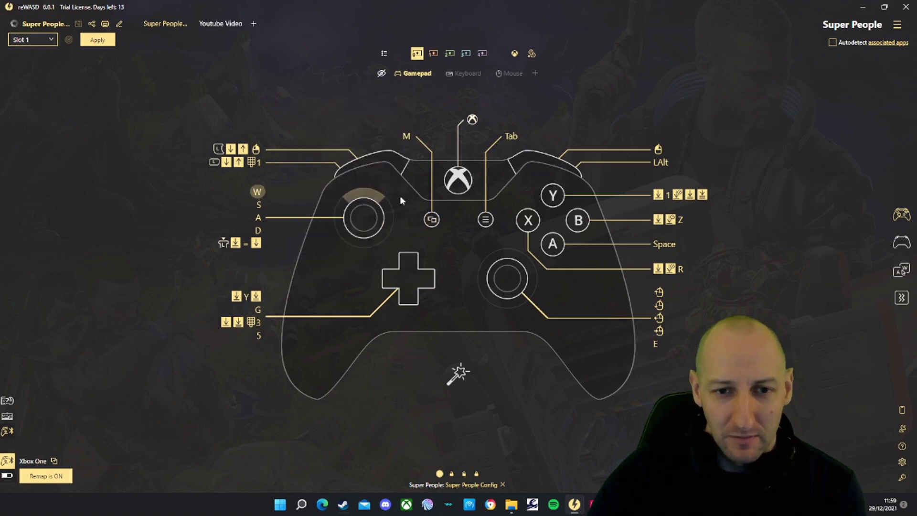
Step: Review the X button: single press F for Action, long press R for Reload
click(530, 221)
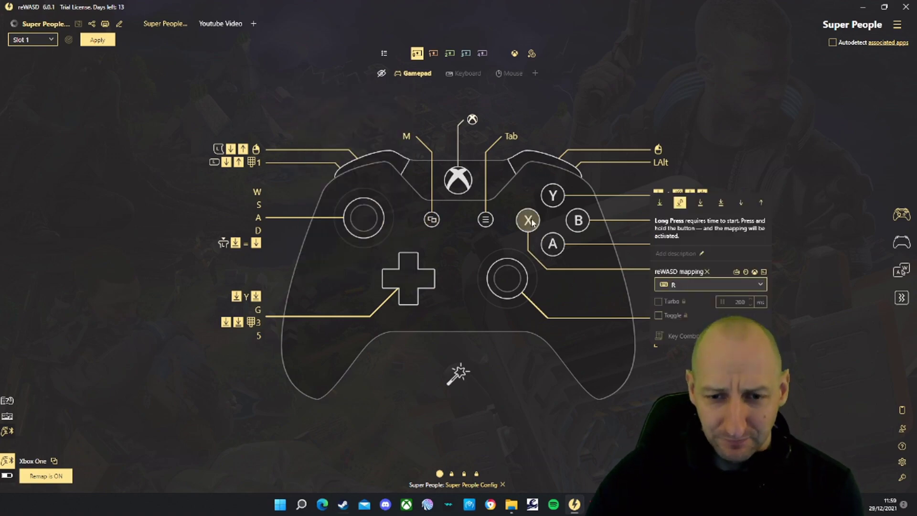
click(663, 202)
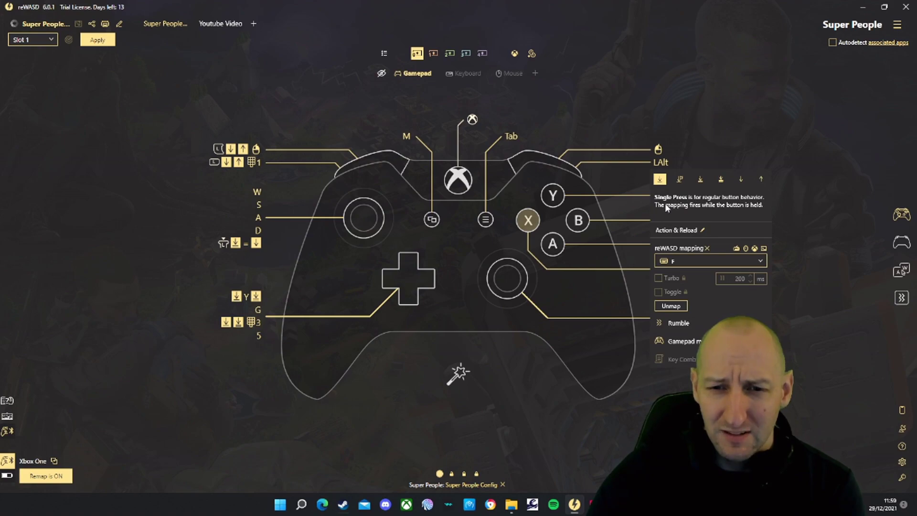
click(677, 178)
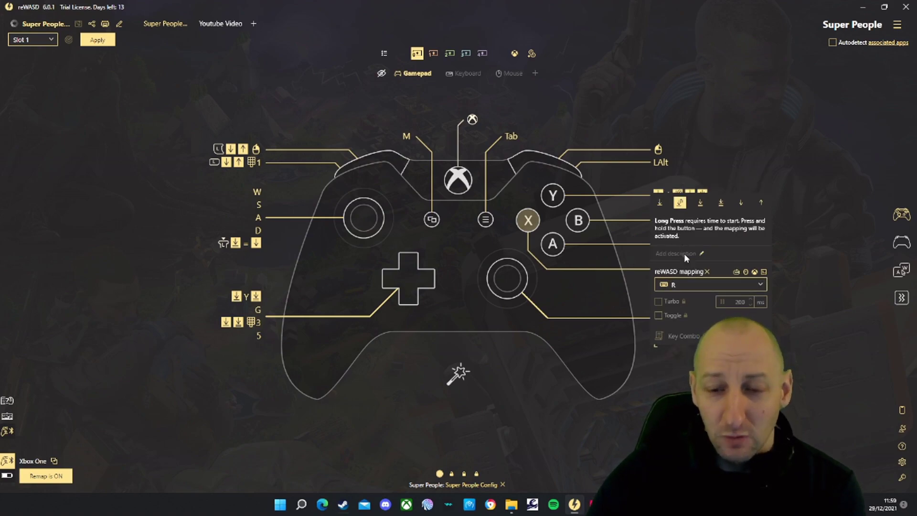
click(593, 291)
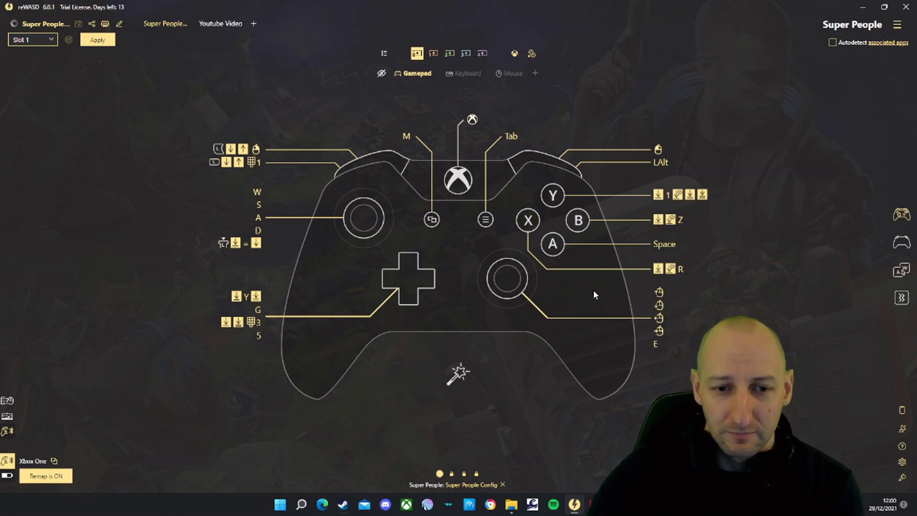
Step: Show the Y button's double-press 2, triple-press 3 and long-press X mappings
click(554, 198)
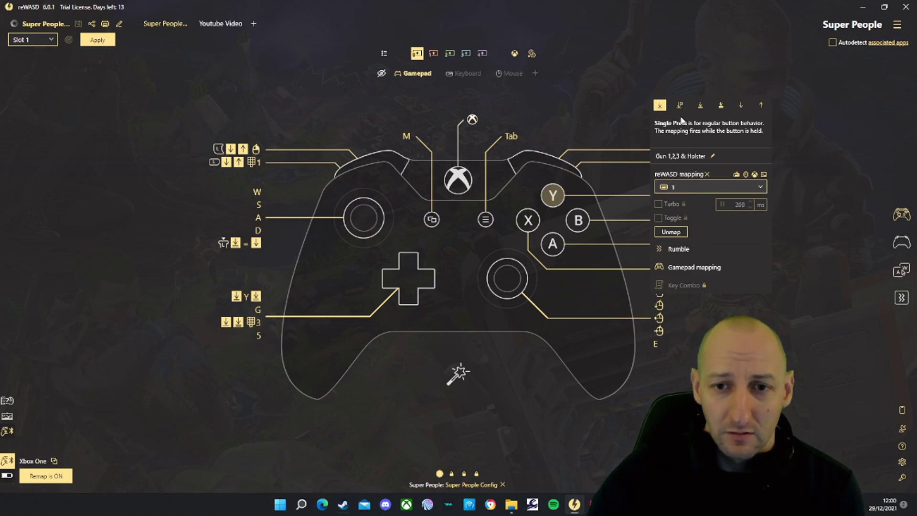
click(698, 105)
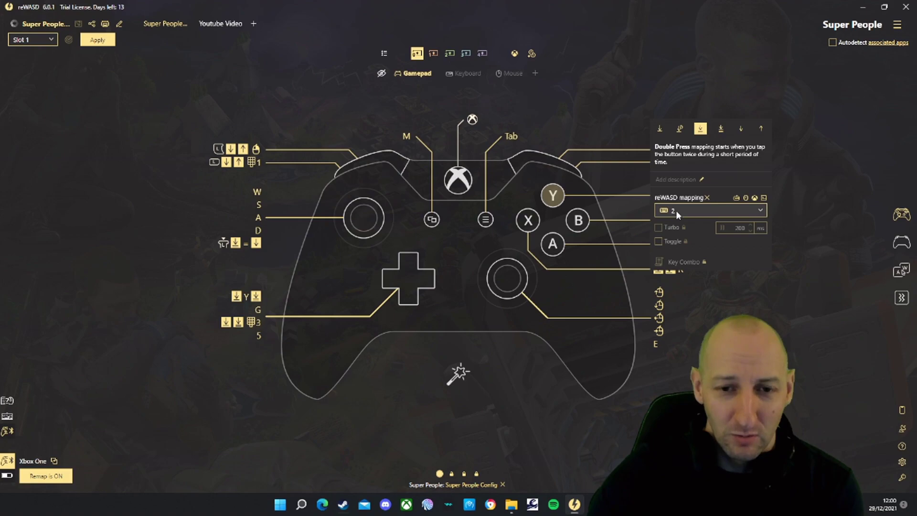
click(721, 129)
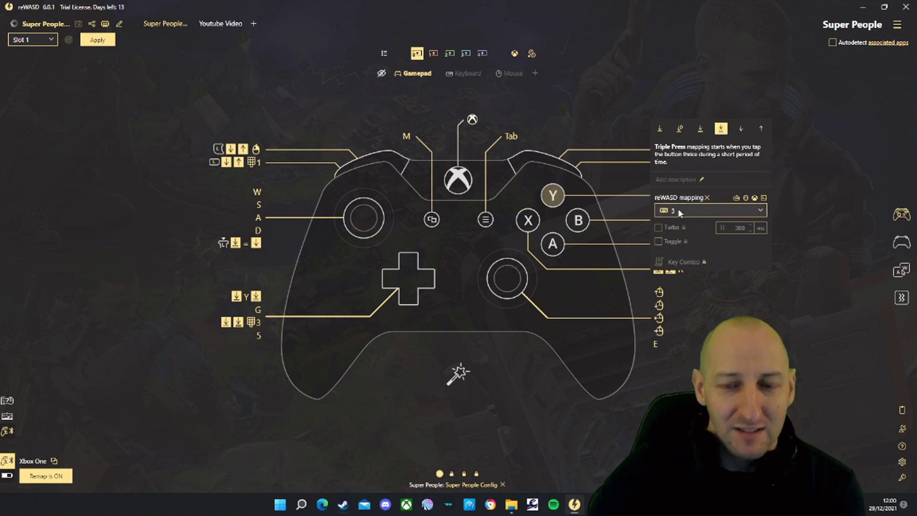
click(679, 128)
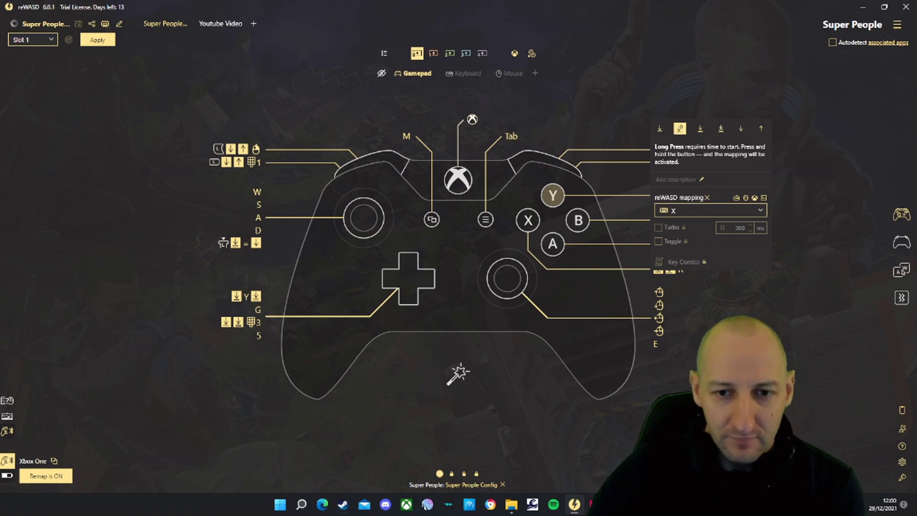
key(Escape)
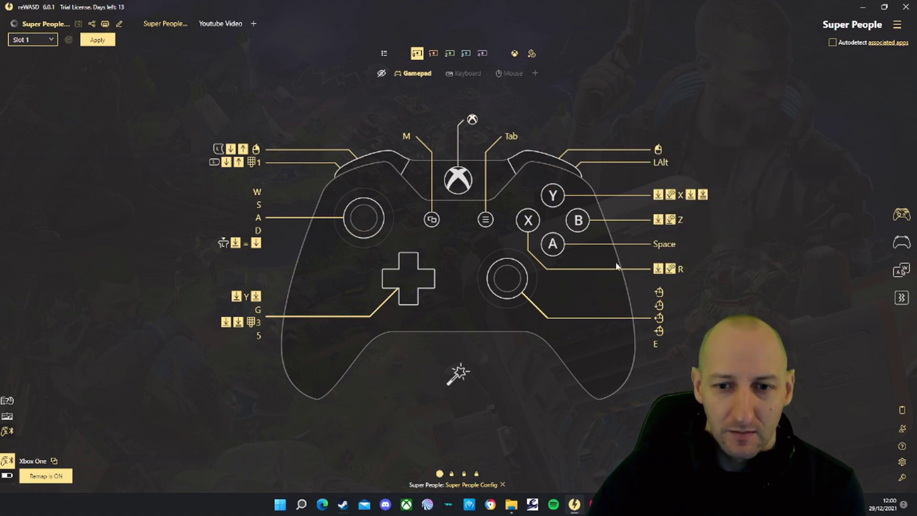
Step: Check B's Crouch & Prone mappings (C, long-press Z) and A's Jump mapping on Space
click(580, 222)
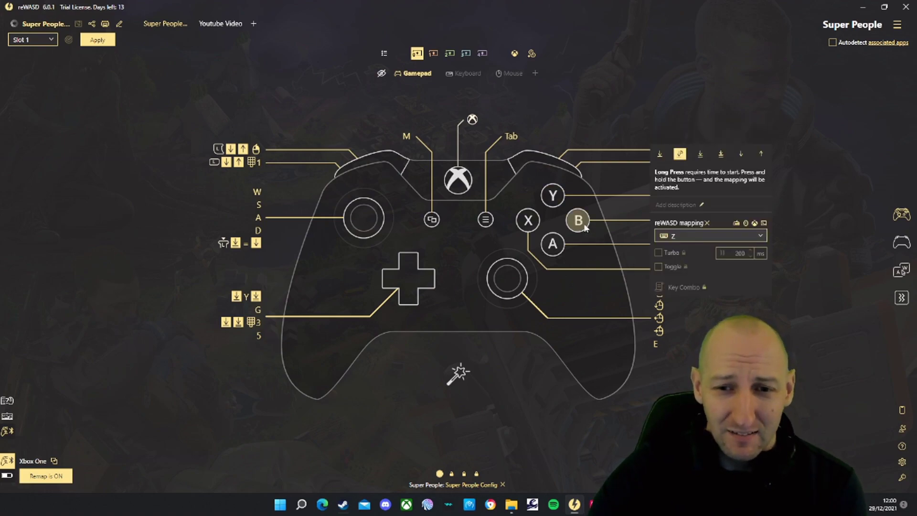
click(659, 157)
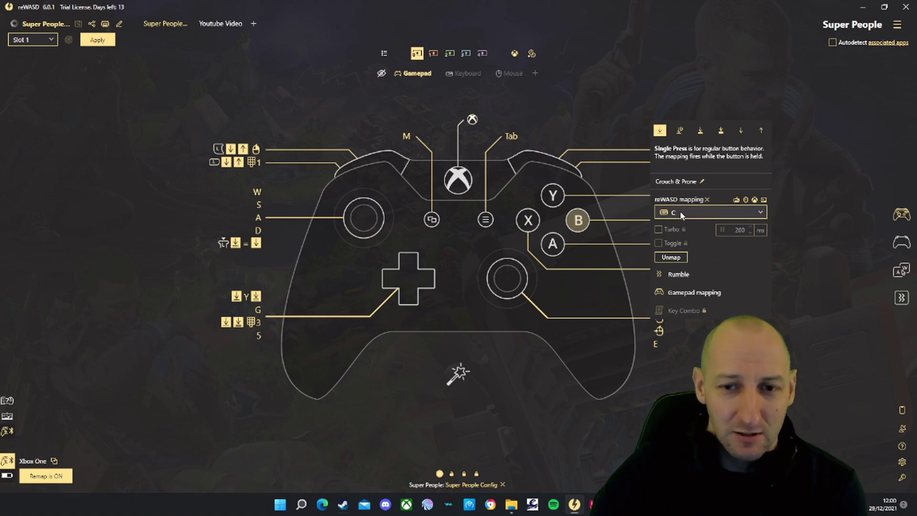
click(680, 130)
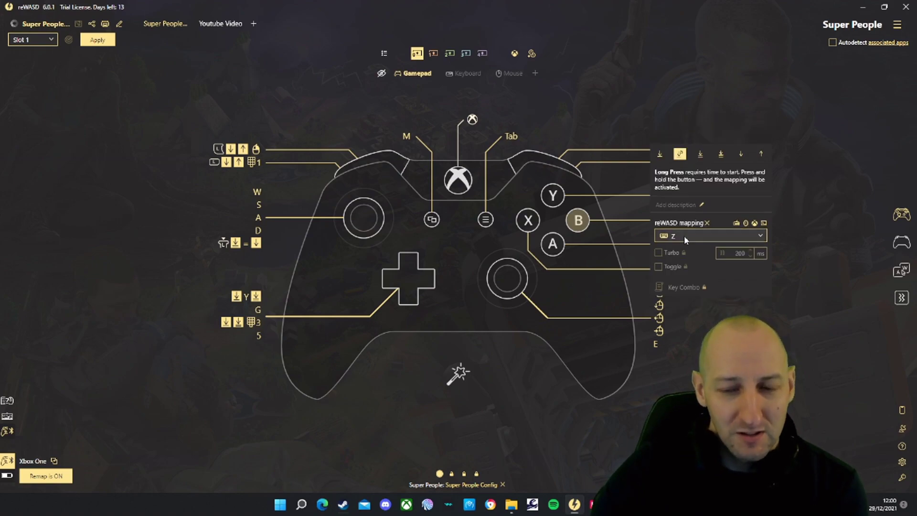
click(701, 319)
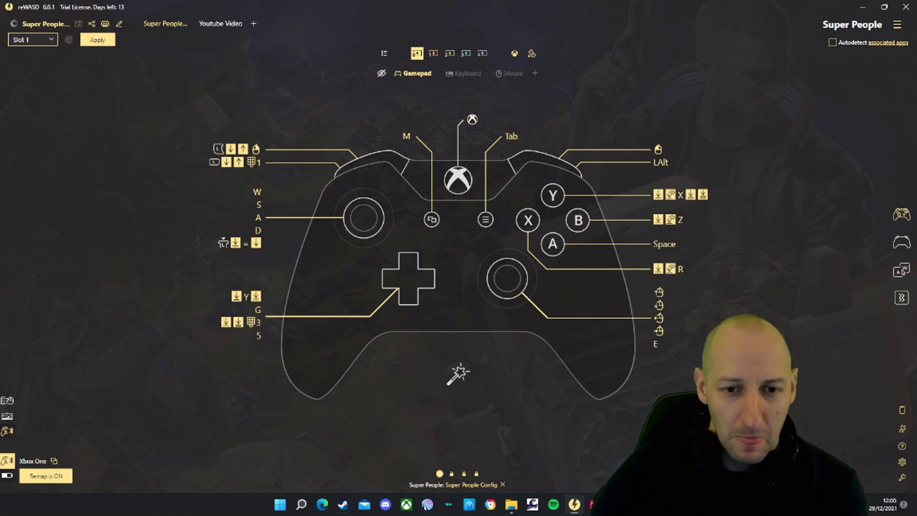
click(557, 247)
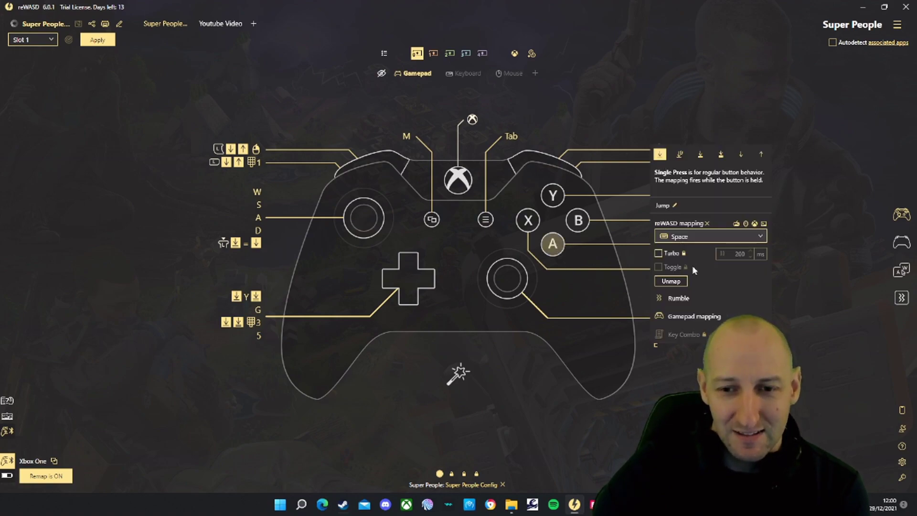
click(676, 356)
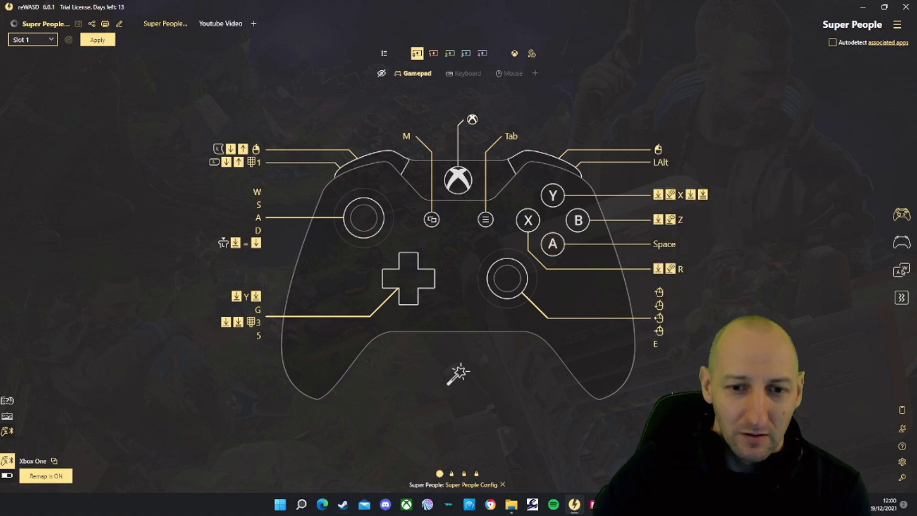
click(509, 282)
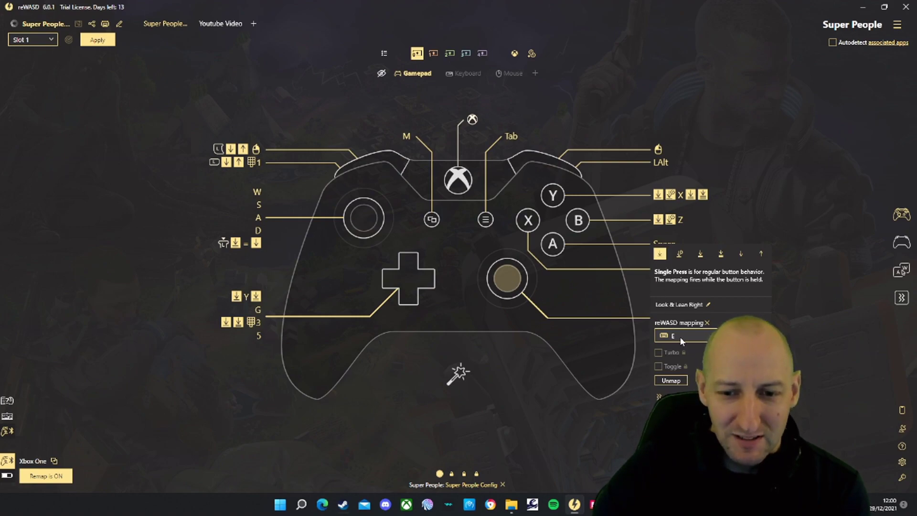
click(566, 394)
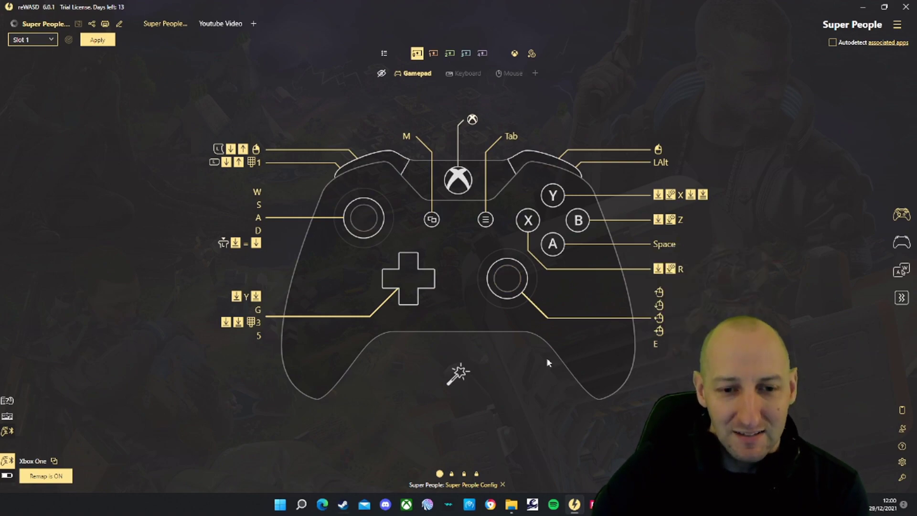
click(503, 303)
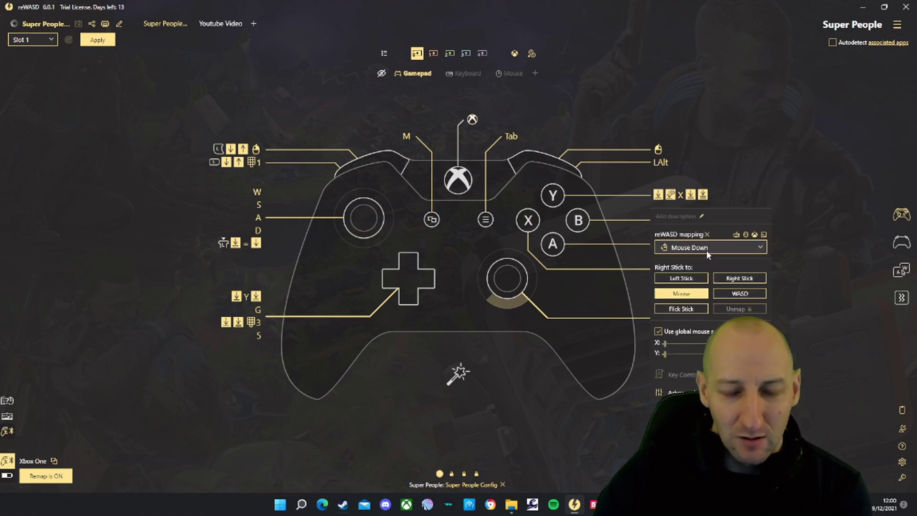
click(526, 342)
click(506, 300)
click(543, 340)
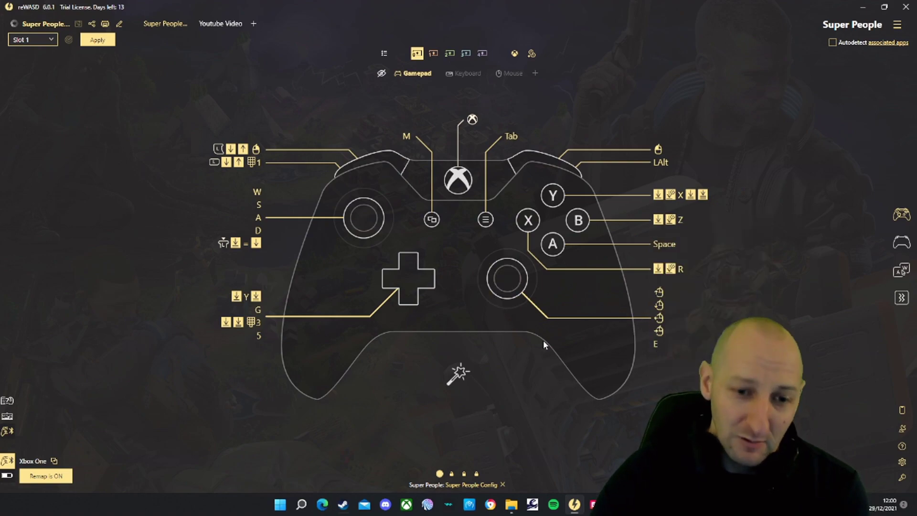
click(515, 259)
click(556, 409)
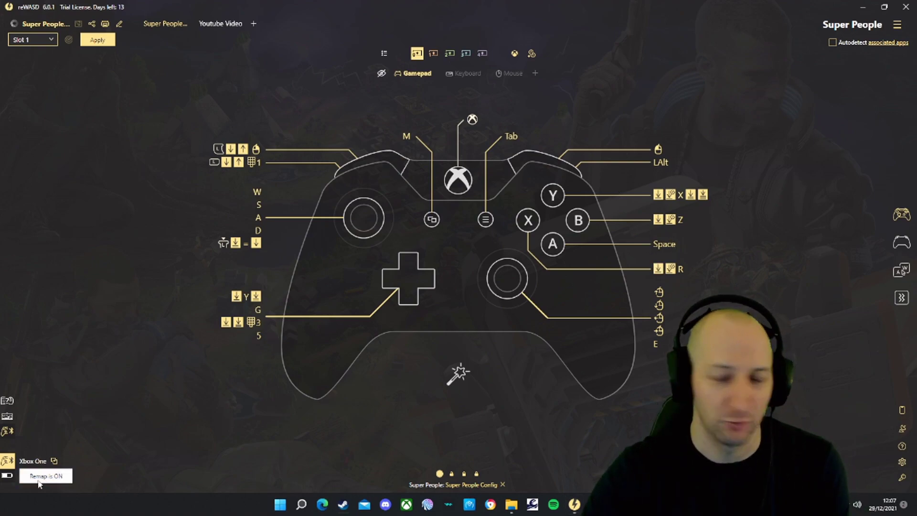
Step: Apply the Super People config to Slot 1 with remapping turned on
click(97, 40)
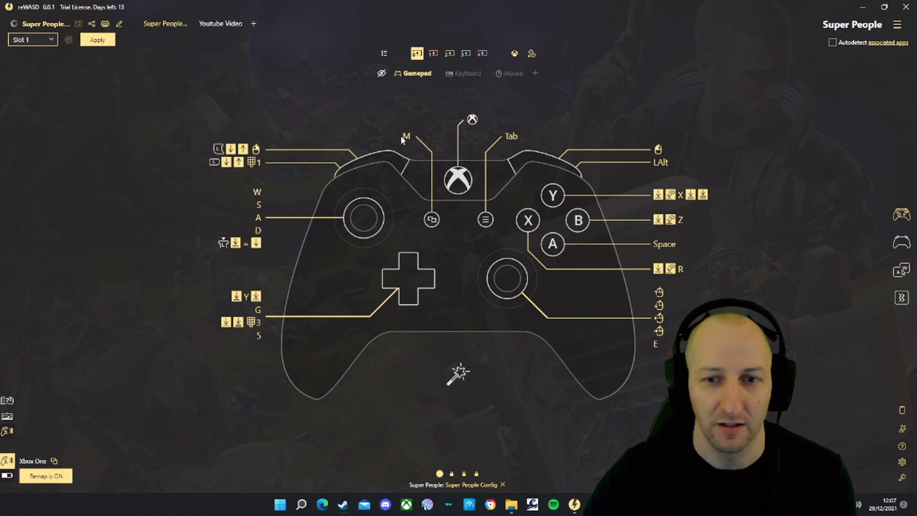